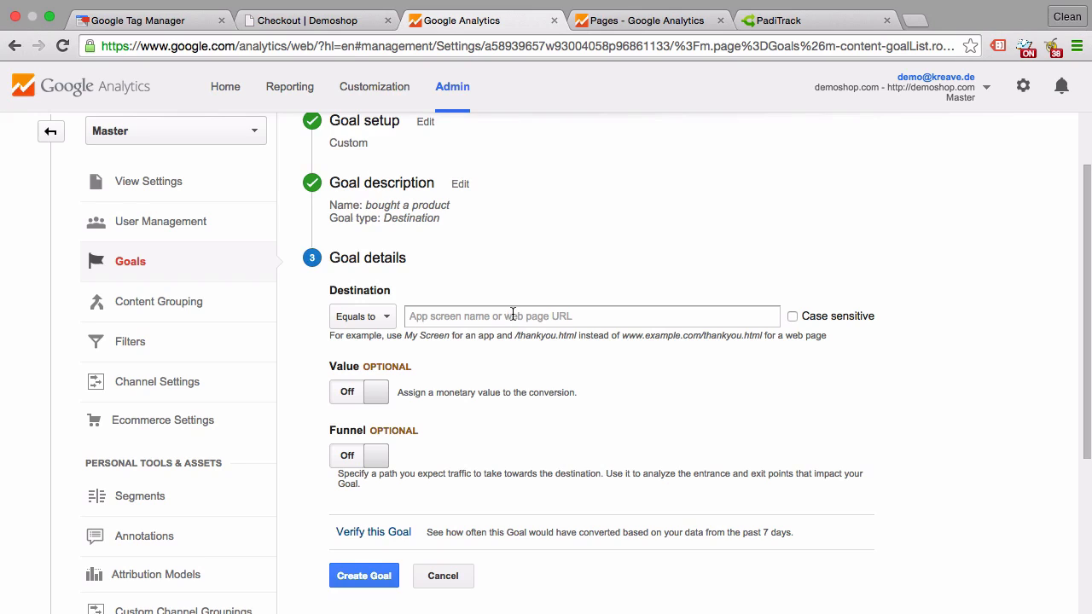
# Switch to the demo shop's checkout page and enter test as both the first and last name in the billing details.
pyautogui.click(342, 20)
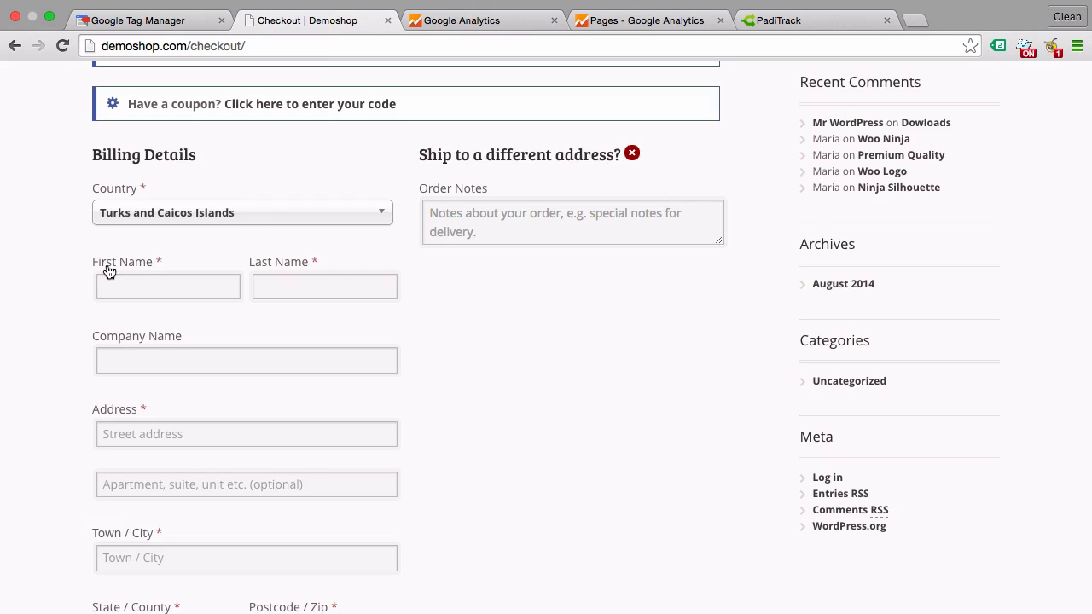
pyautogui.scroll(3, 109, 271)
pyautogui.scroll(-2, 5, 392)
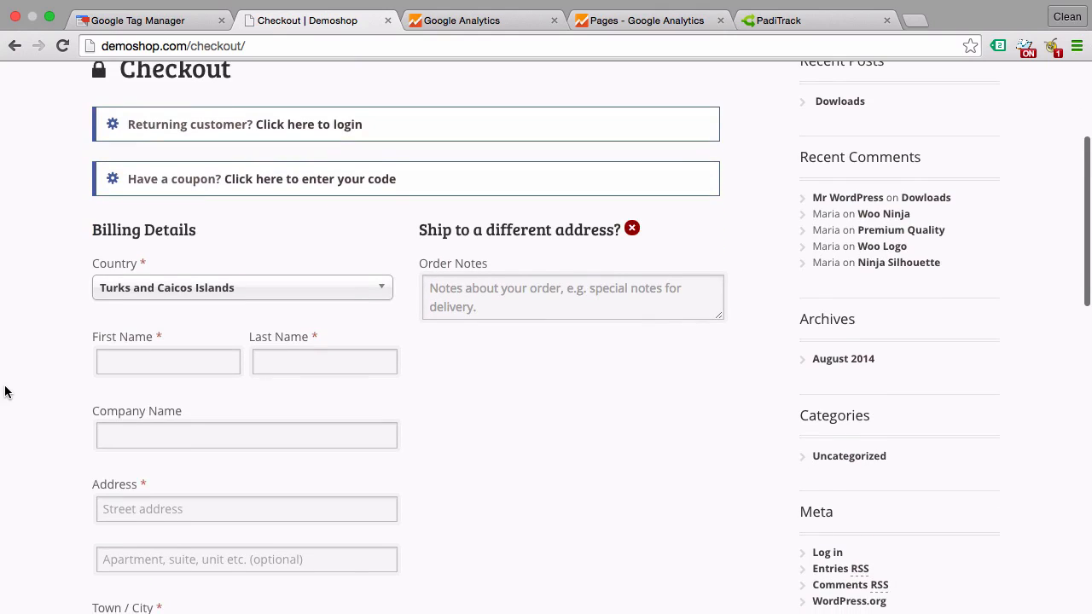
pyautogui.click(176, 348)
pyautogui.write('te')
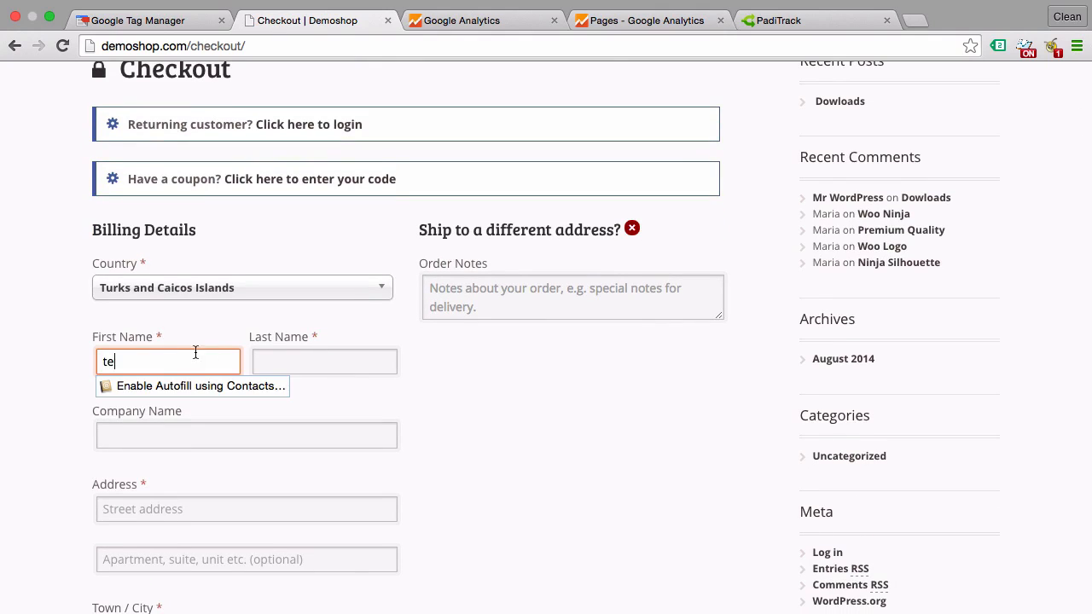
pyautogui.write('st')
pyautogui.click(285, 353)
pyautogui.write('test')
pyautogui.click(12, 405)
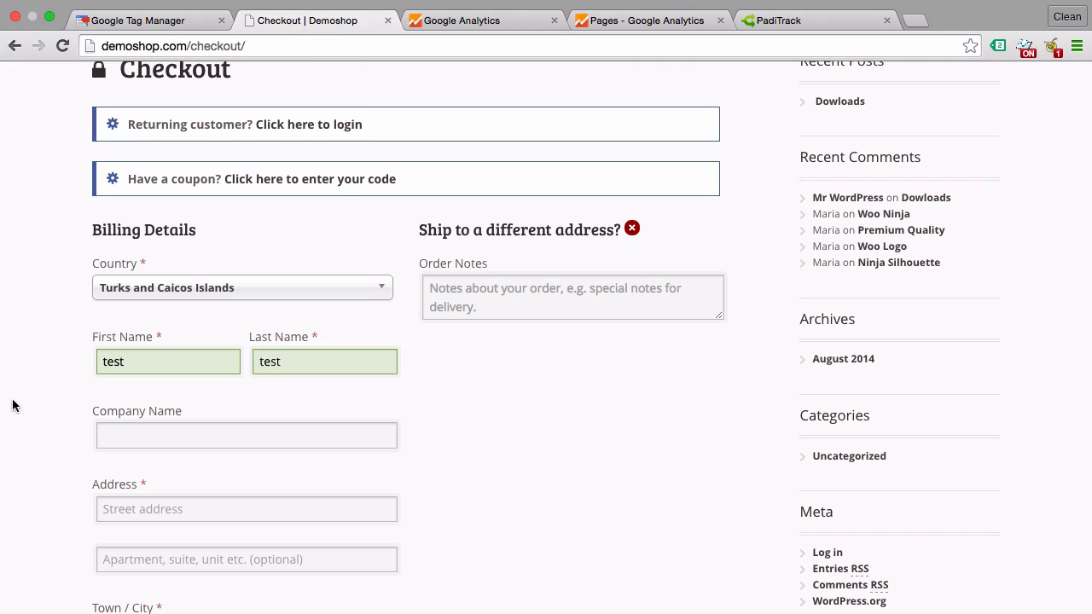
# Fill in the billing street address, and enter test for both the town and the state.
pyautogui.scroll(-3, 34, 418)
pyautogui.click(122, 359)
pyautogui.write('tes')
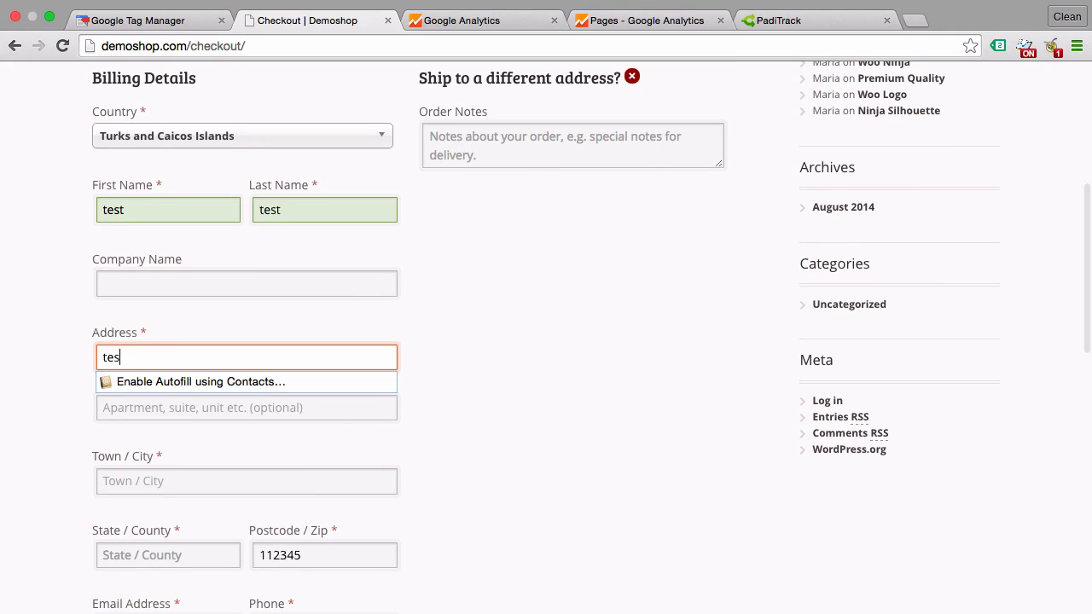
pyautogui.write('tstr')
pyautogui.click(86, 394)
pyautogui.scroll(-2, 76, 412)
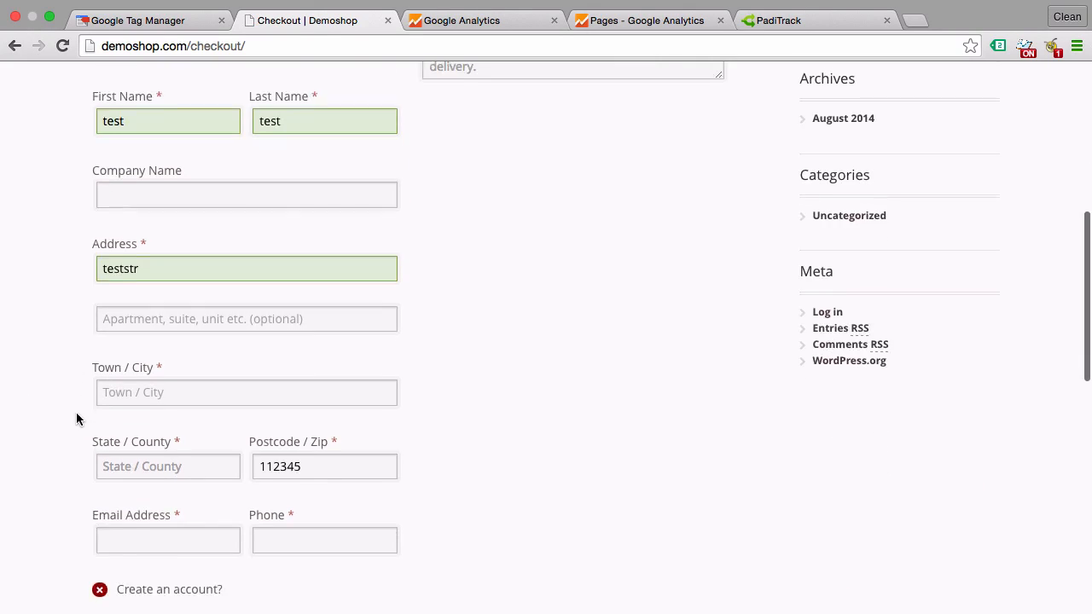
pyautogui.click(119, 392)
pyautogui.write('test')
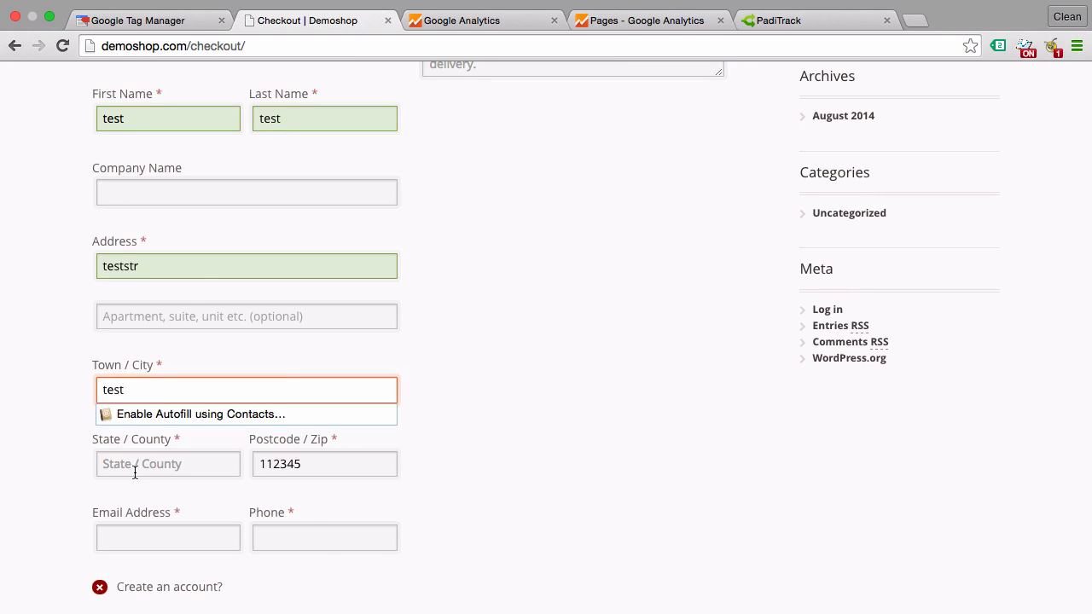
pyautogui.click(135, 473)
pyautogui.write('test')
pyautogui.click(80, 479)
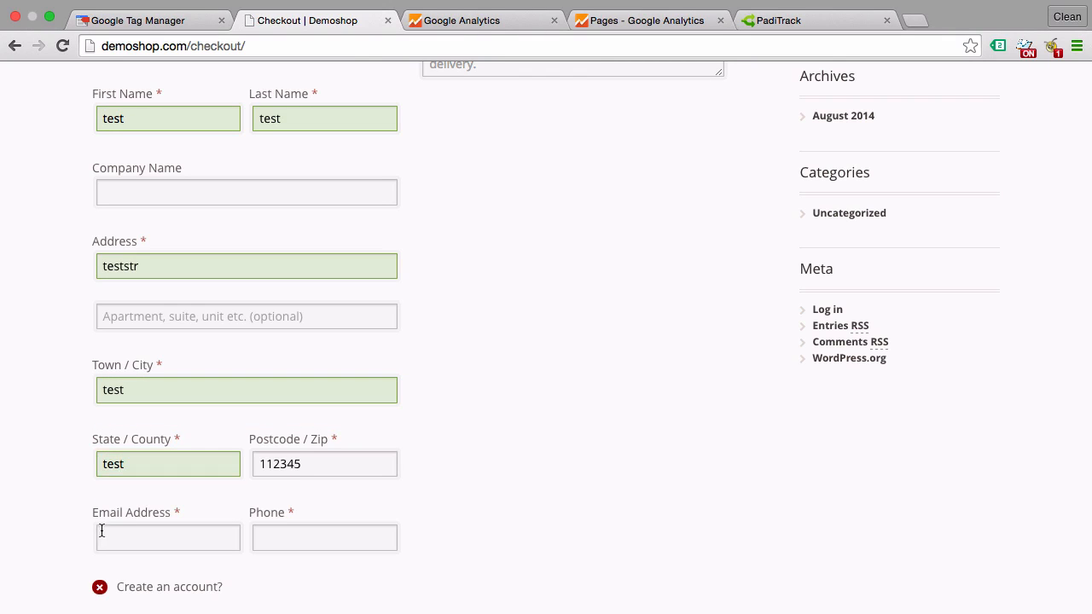
# Fill in the customer's email address and phone number in the billing details.
pyautogui.click(101, 530)
pyautogui.write('test@tet.com')
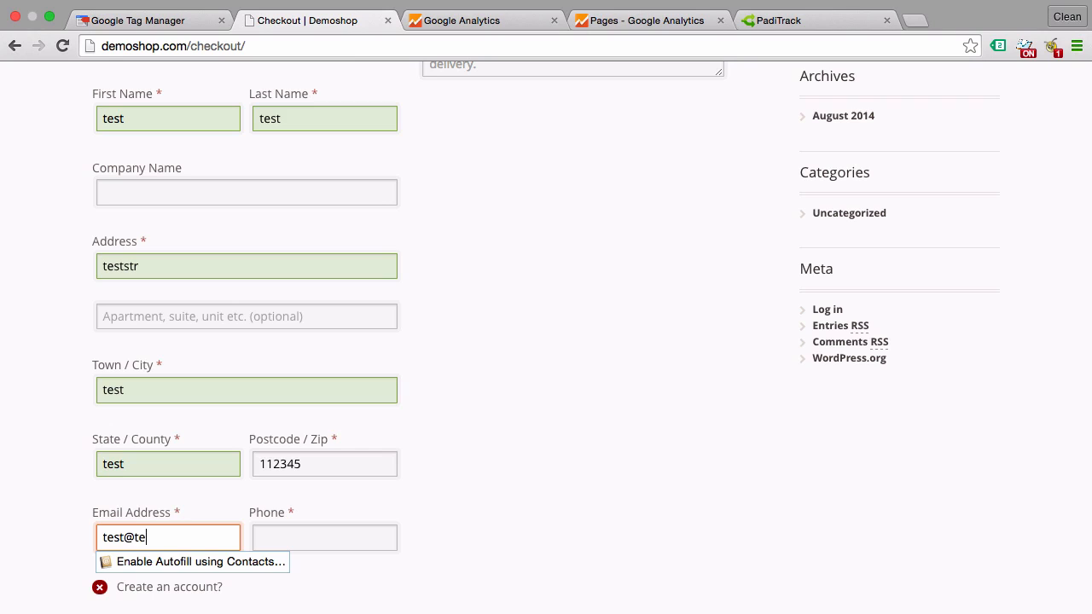
pyautogui.press('Tab')
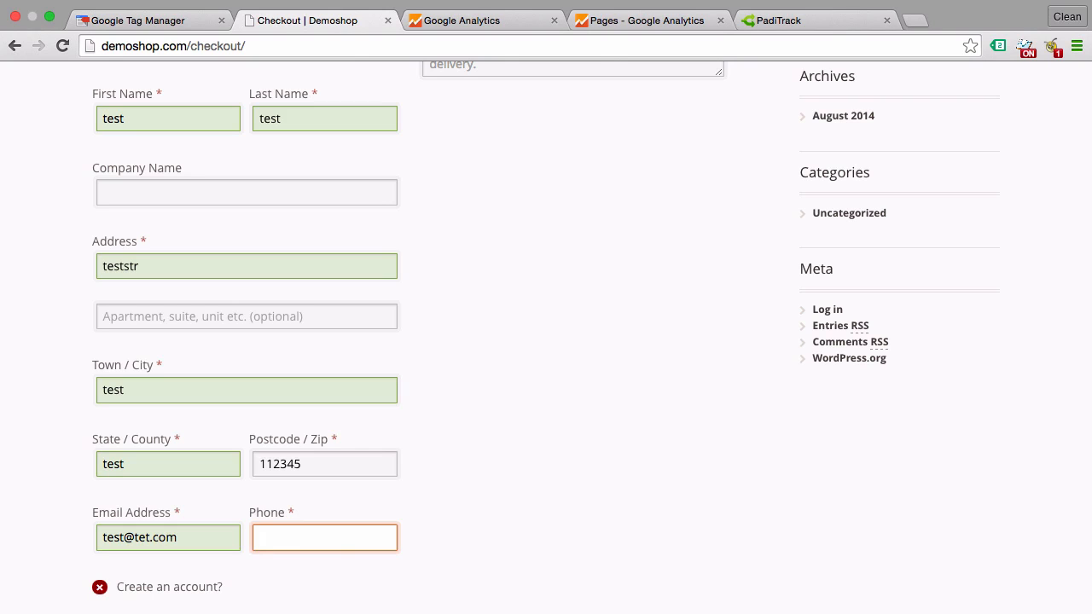
pyautogui.write('123123123')
pyautogui.click(43, 305)
# Place the Flying Ninja order with Direct Bank Transfer as the payment method.
pyautogui.scroll(3, 47, 307)
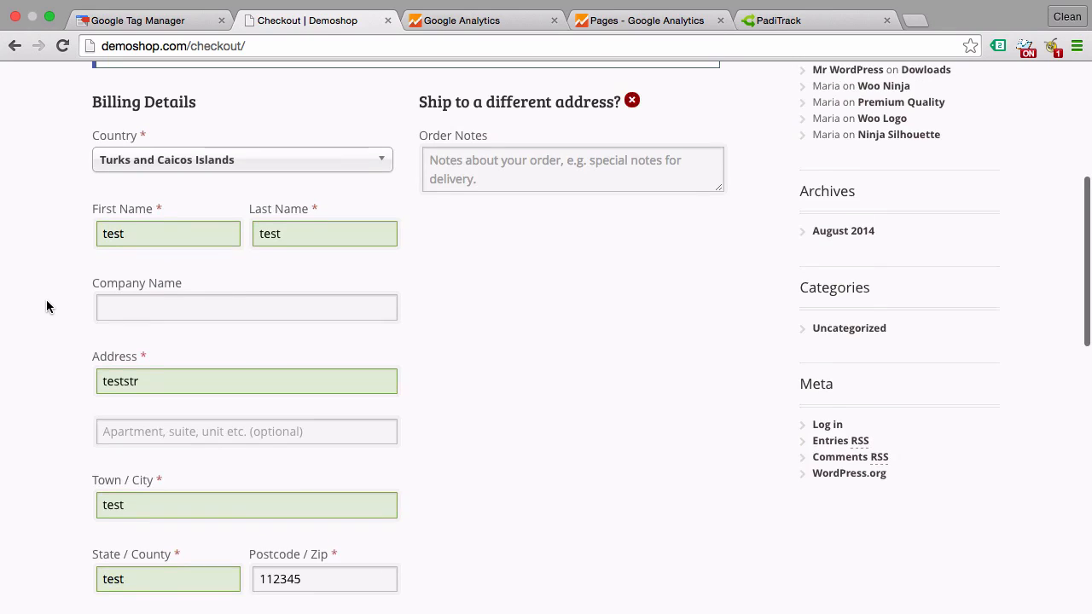
pyautogui.scroll(-5, 53, 259)
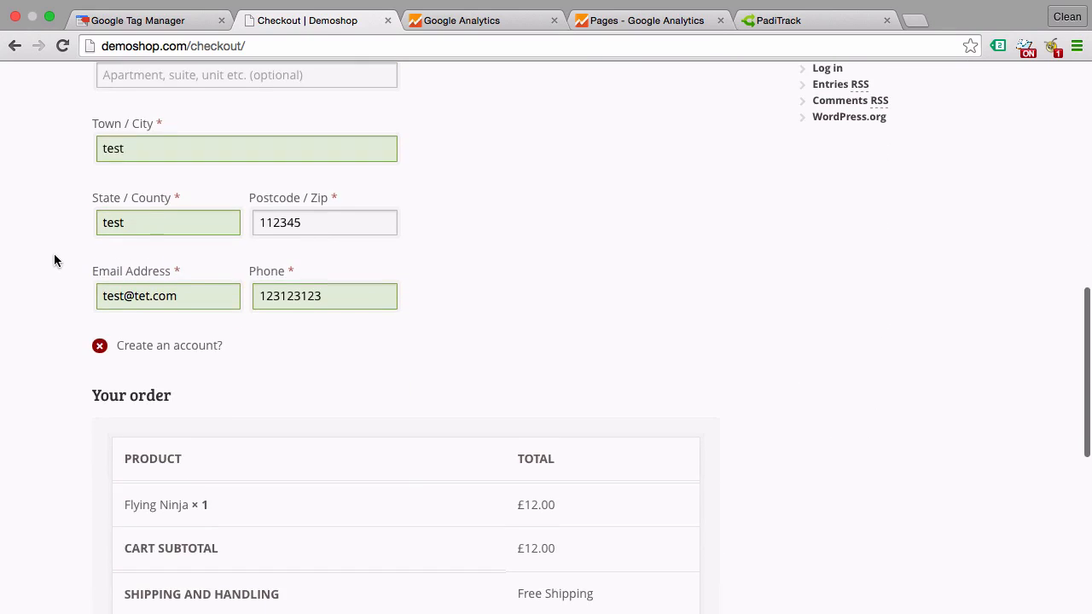
pyautogui.scroll(-5, 54, 254)
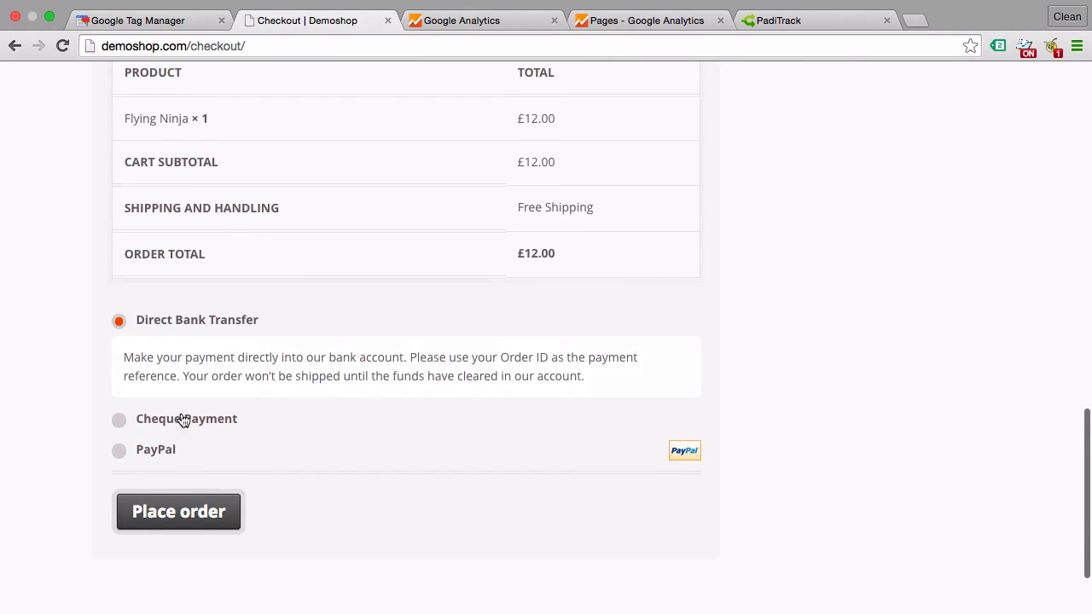
pyautogui.click(193, 529)
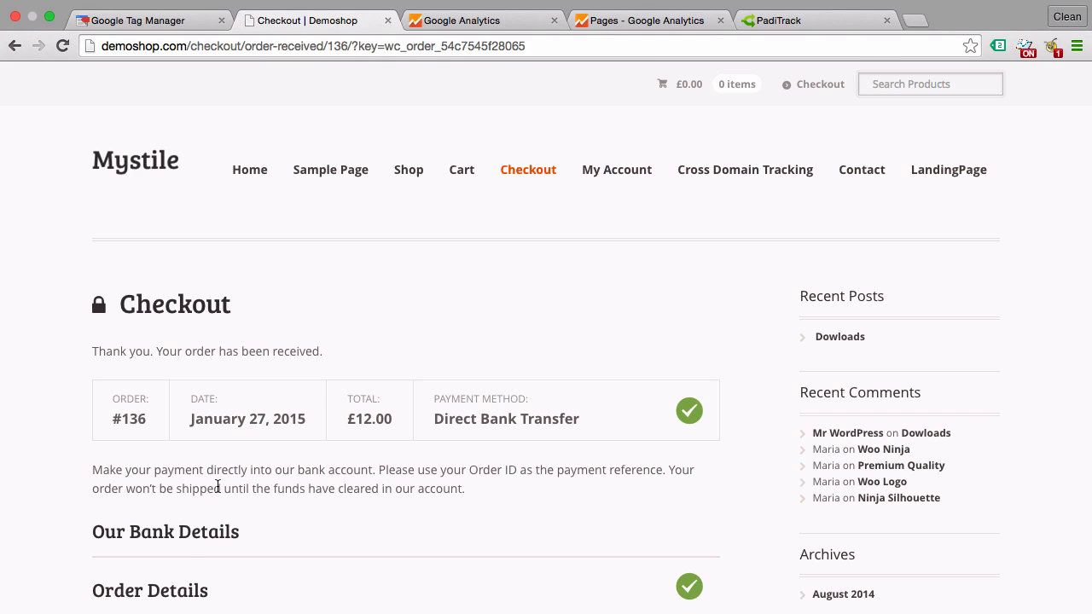
# Copy the order-received page's full URL and paste it as the goal's destination in Google Analytics.
pyautogui.scroll(-3, 216, 485)
pyautogui.scroll(3, 217, 485)
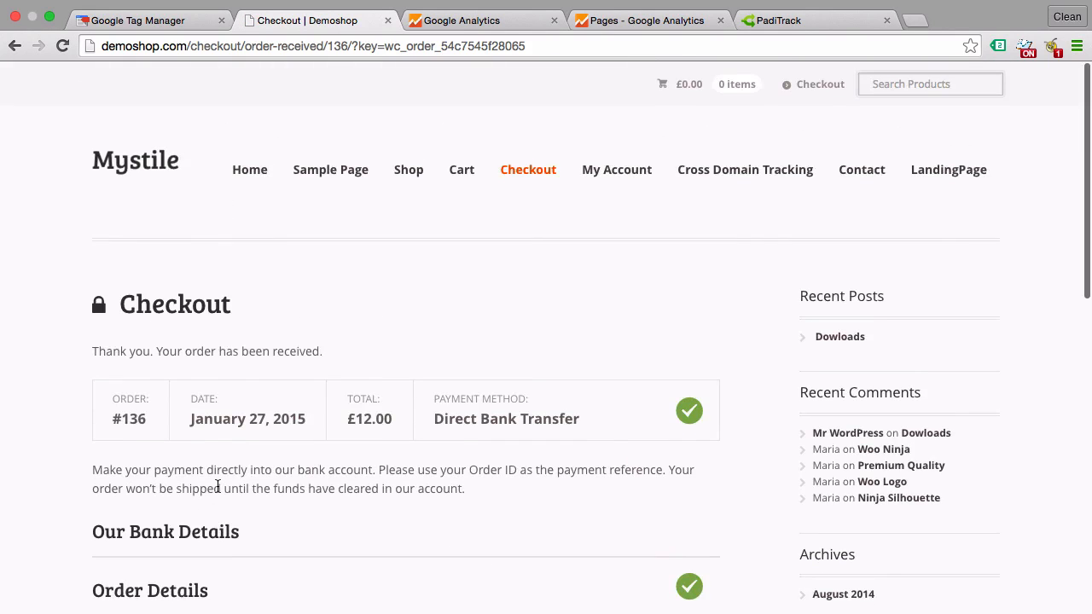
pyautogui.scroll(-2, 217, 485)
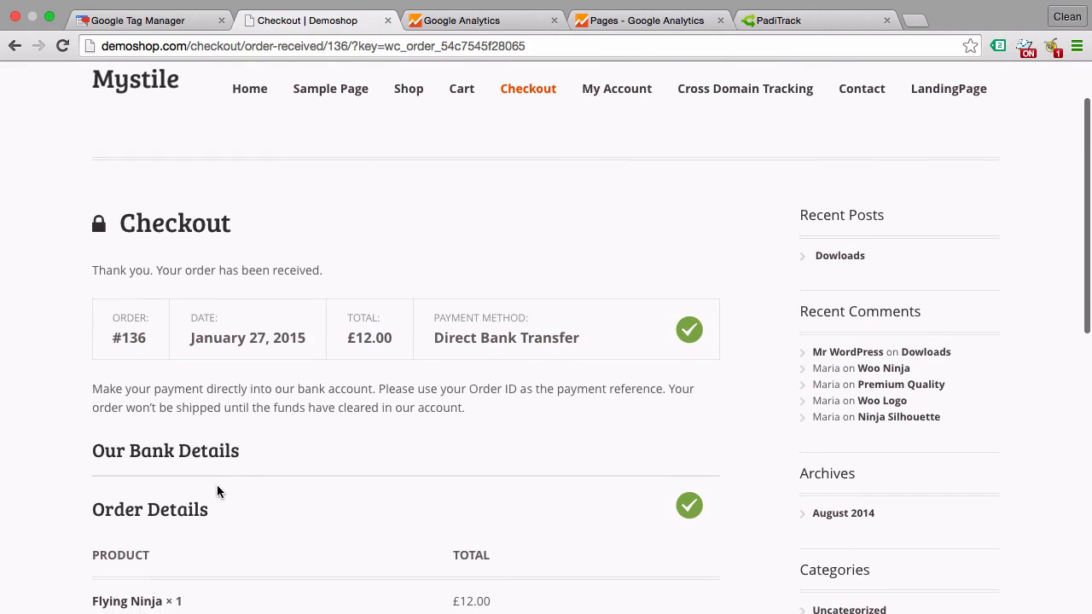
pyautogui.click(188, 47)
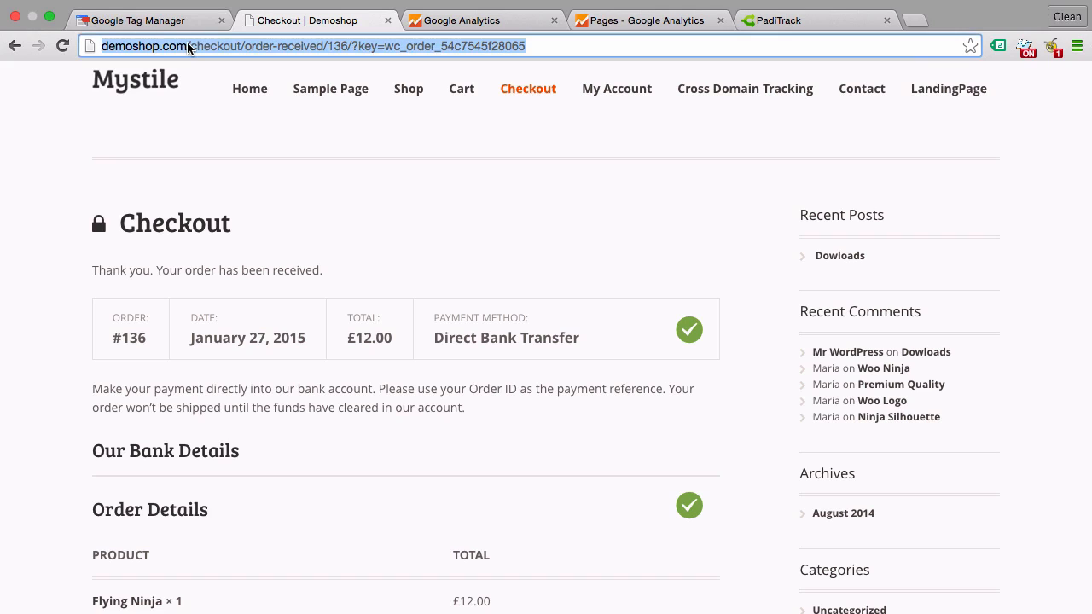
pyautogui.click(500, 22)
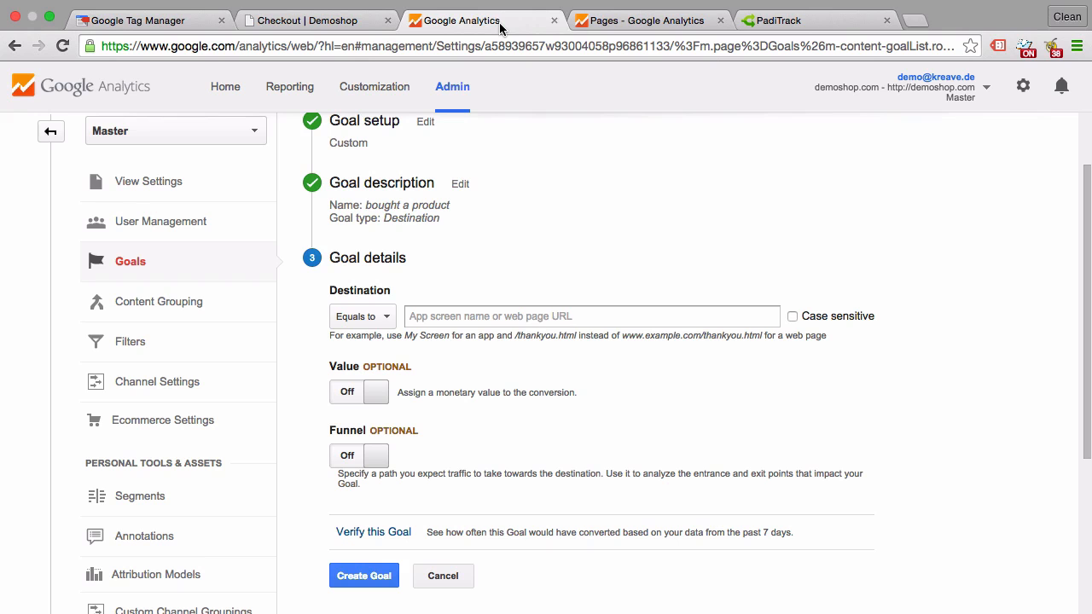
pyautogui.click(439, 309)
pyautogui.hotkey('ctrl', 'v')
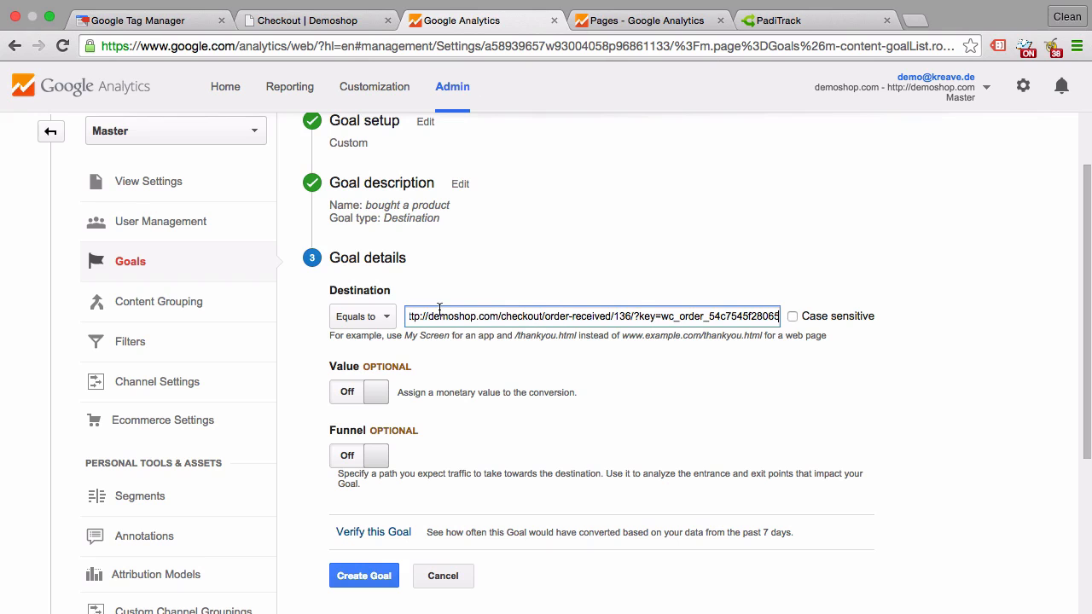
pyautogui.click(529, 350)
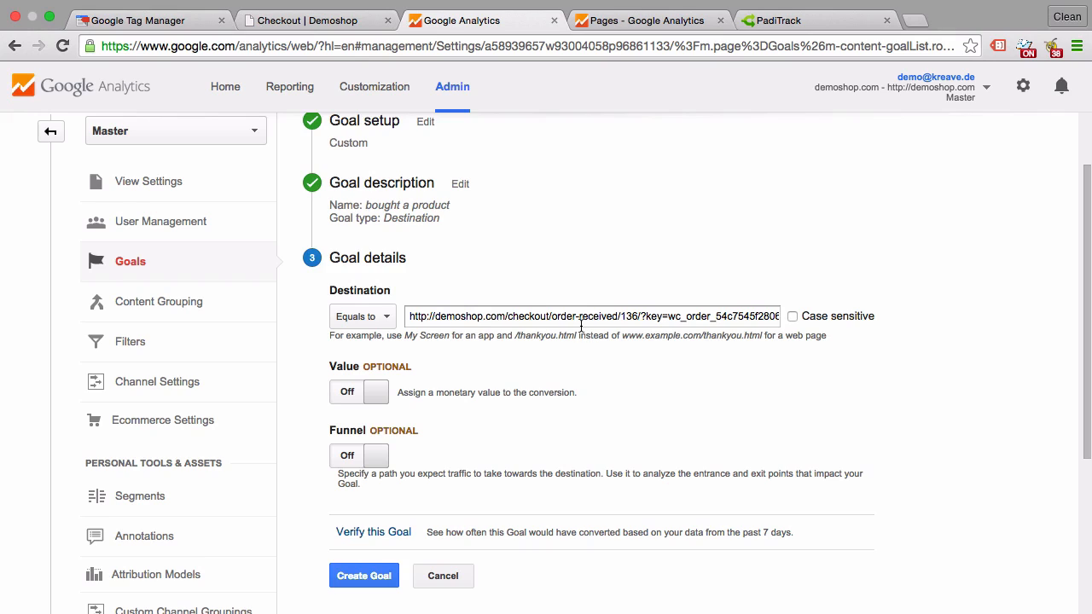
pyautogui.click(503, 319)
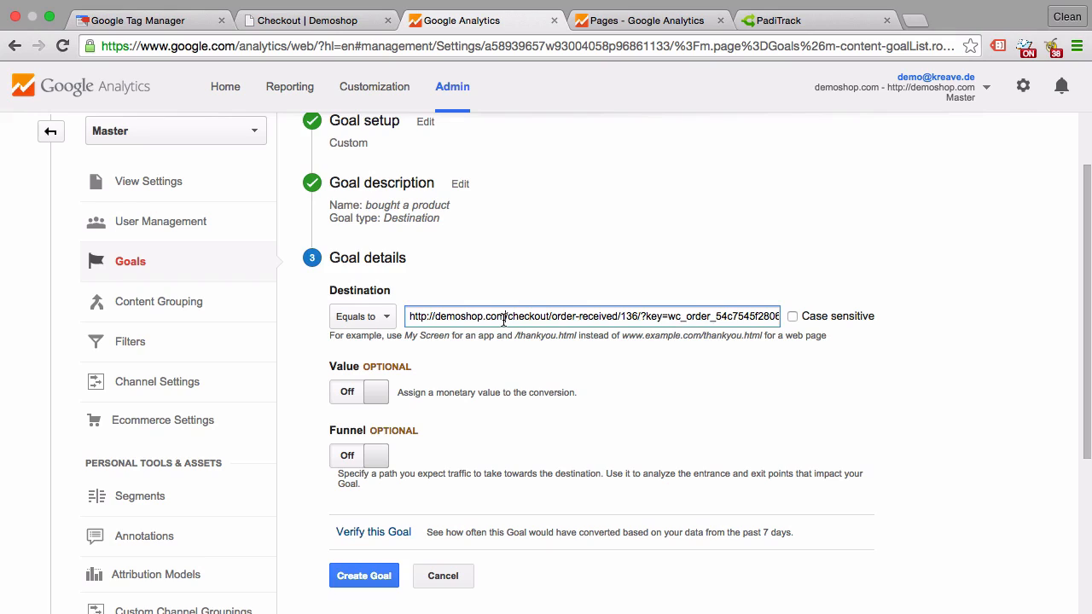
pyautogui.moveTo(503, 319); pyautogui.dragTo(411, 317)
pyautogui.press('BackSpace')
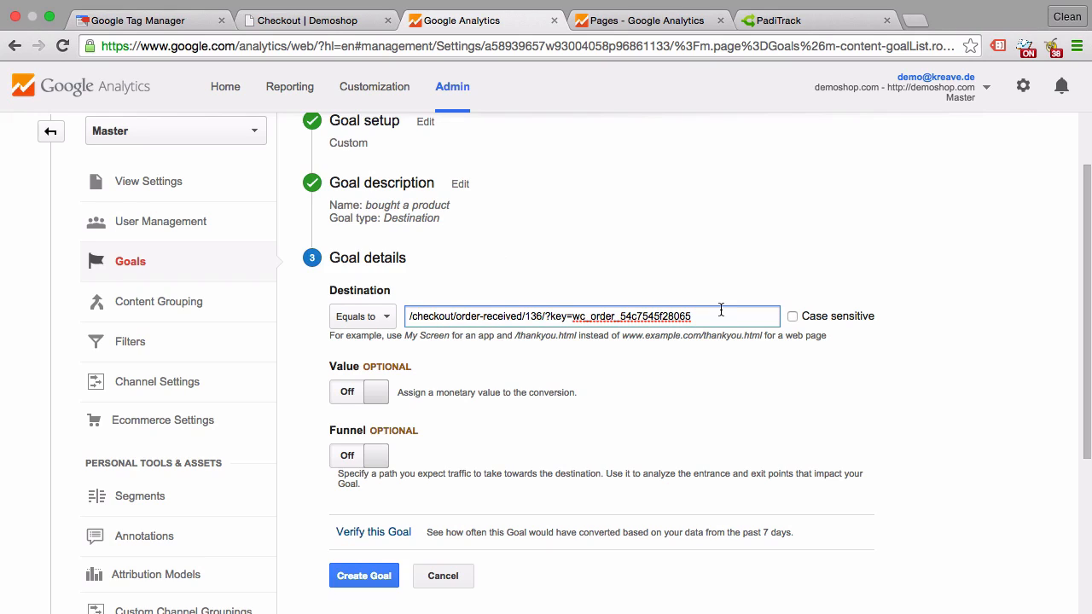
# Set the destination match type to Begins with and shorten the destination to /checkout/order-received/.
pyautogui.click(373, 317)
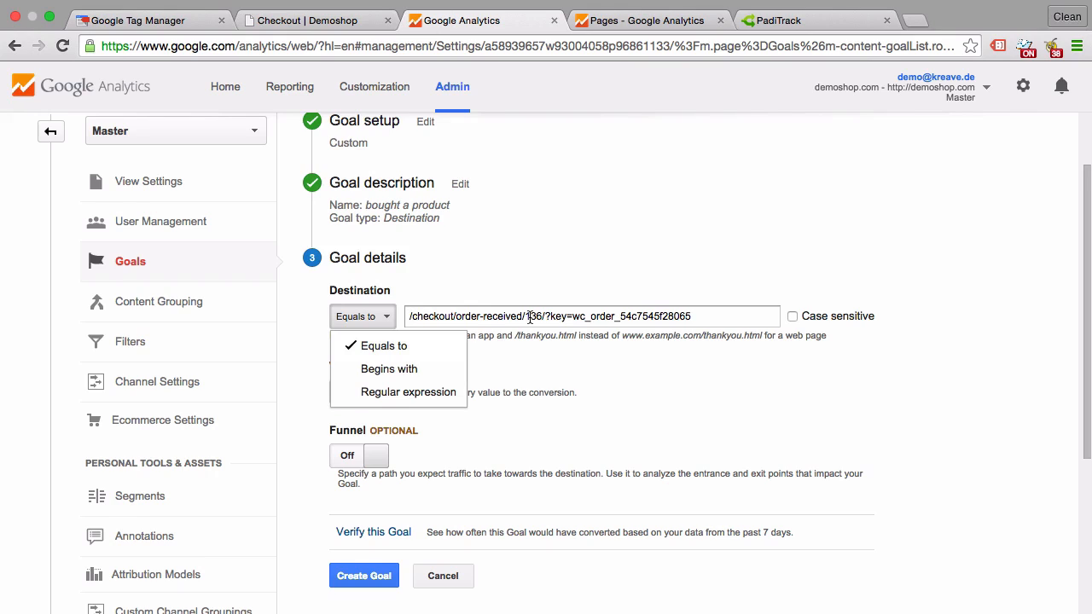
pyautogui.click(406, 370)
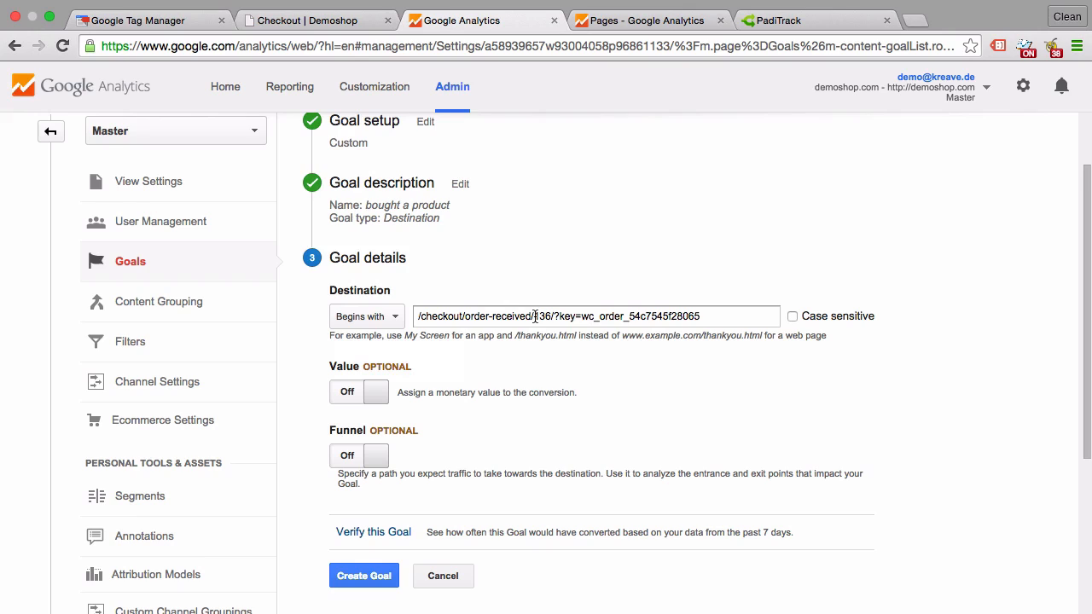
pyautogui.moveTo(535, 315); pyautogui.dragTo(705, 326)
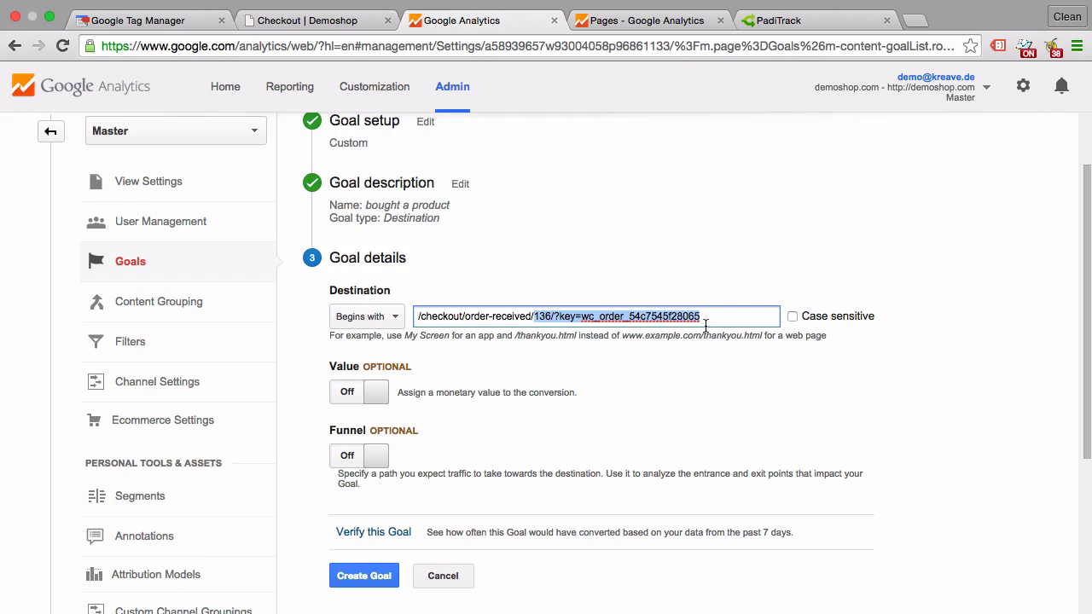
pyautogui.press('BackSpace')
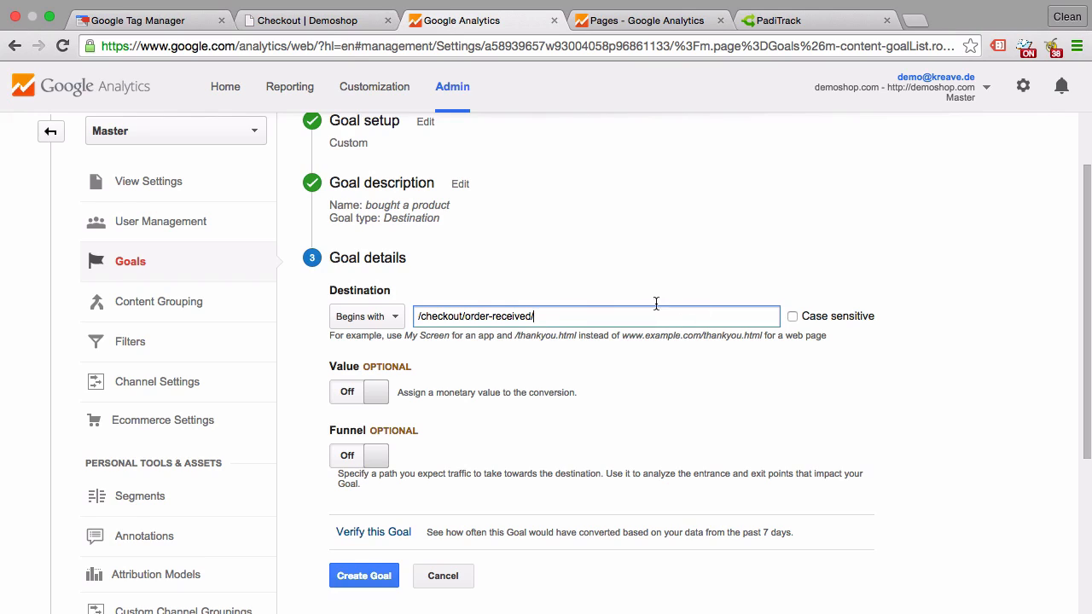
# Set the destination match type to Regular expression and reduce the destination to order-received.
pyautogui.click(372, 325)
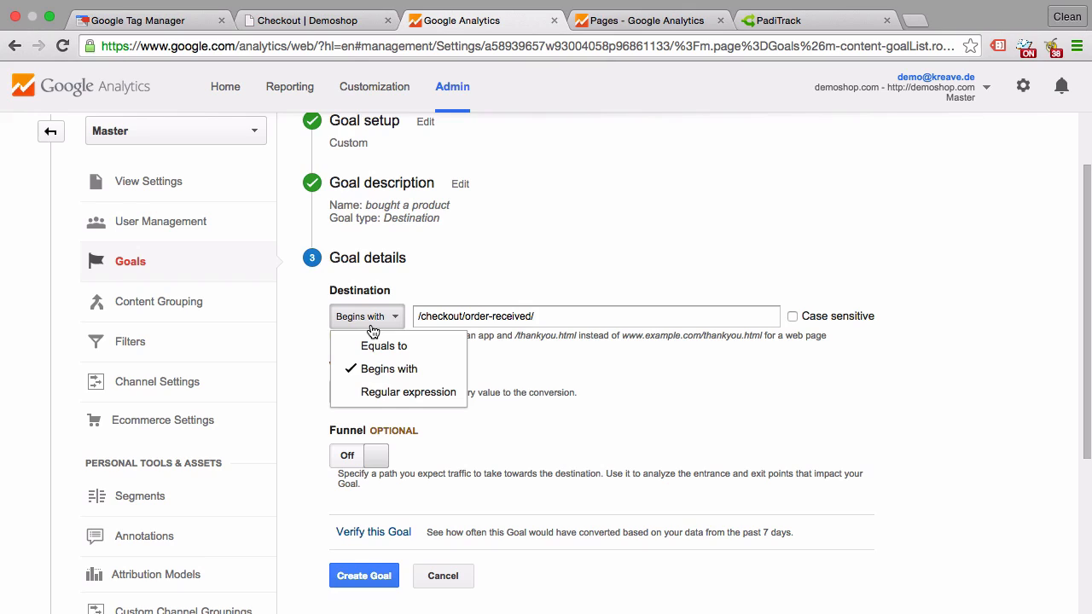
pyautogui.click(372, 392)
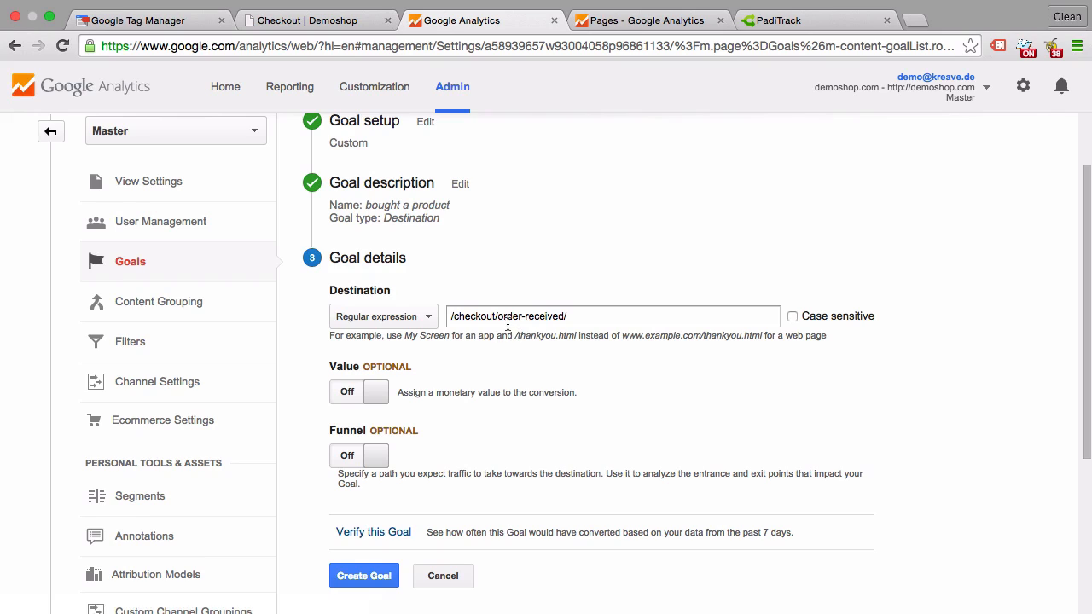
pyautogui.moveTo(496, 316); pyautogui.dragTo(429, 313)
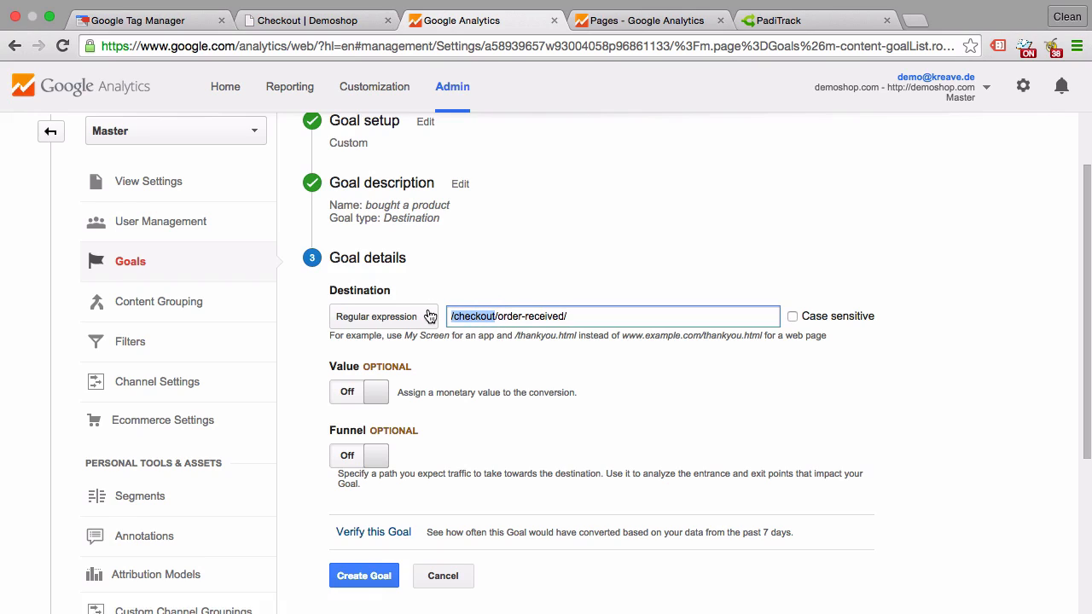
pyautogui.press('BackSpace')
pyautogui.press('BackSpace')
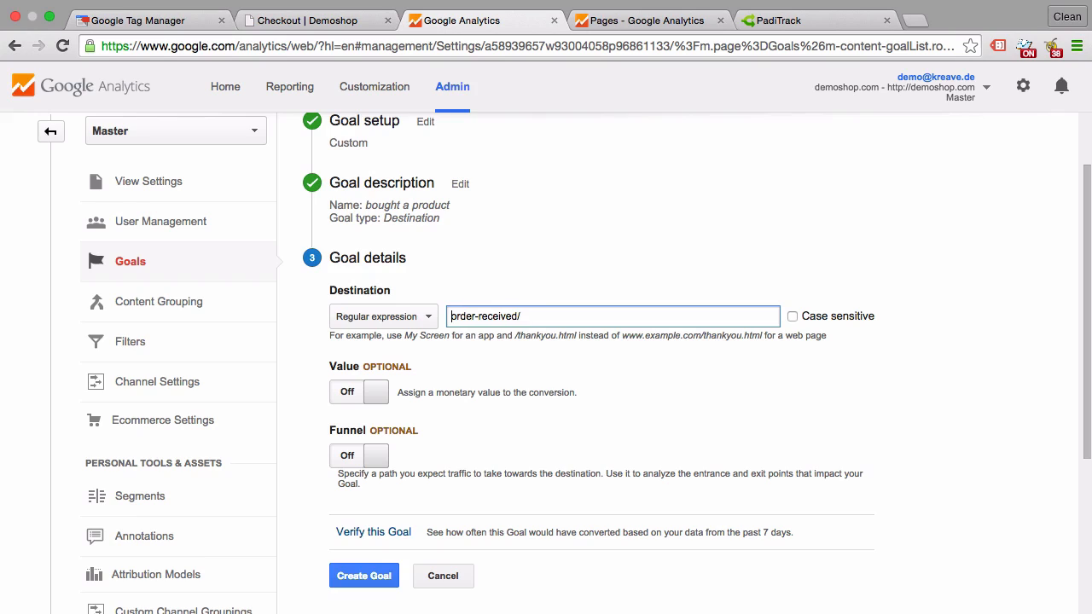
pyautogui.click(550, 318)
pyautogui.press('BackSpace')
# Verify the goal with the order-received destination against the data from the past 7 days.
pyautogui.moveTo(525, 316); pyautogui.dragTo(443, 312)
pyautogui.hotkey('ctrl', 'c')
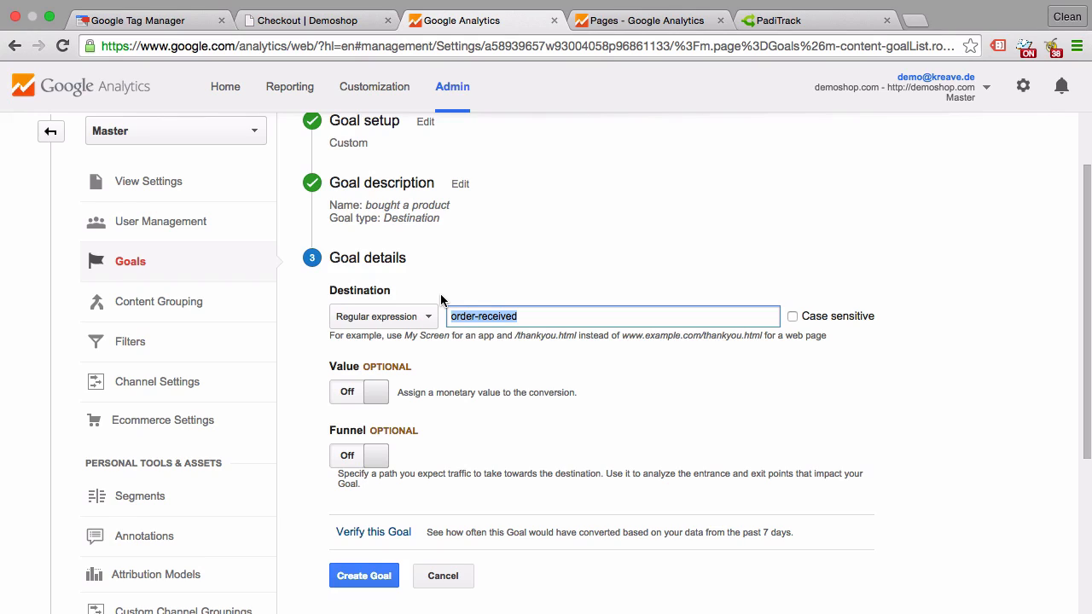
pyautogui.click(469, 390)
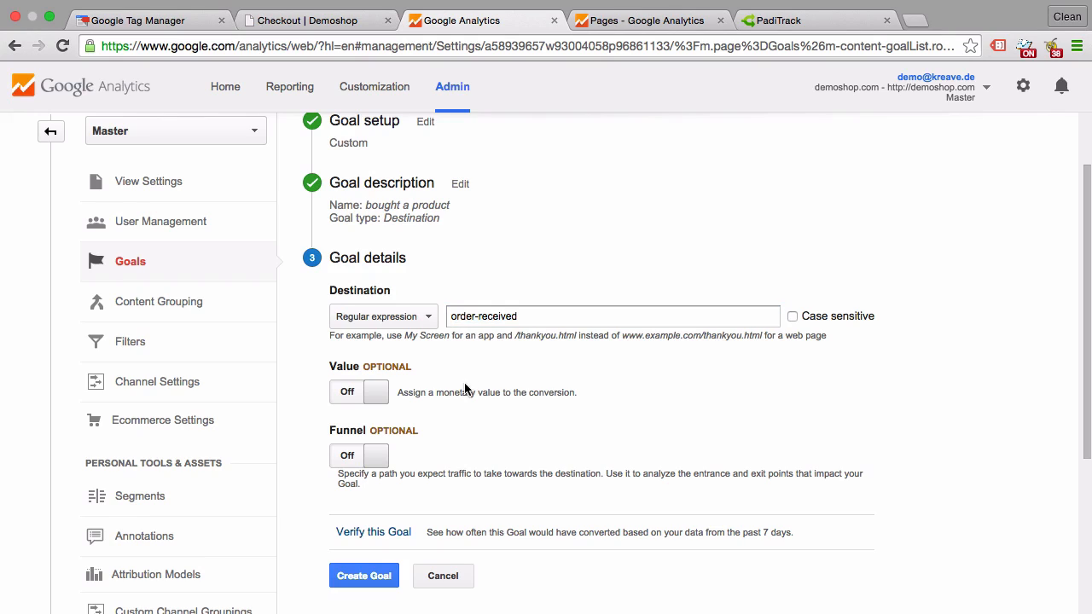
pyautogui.click(376, 533)
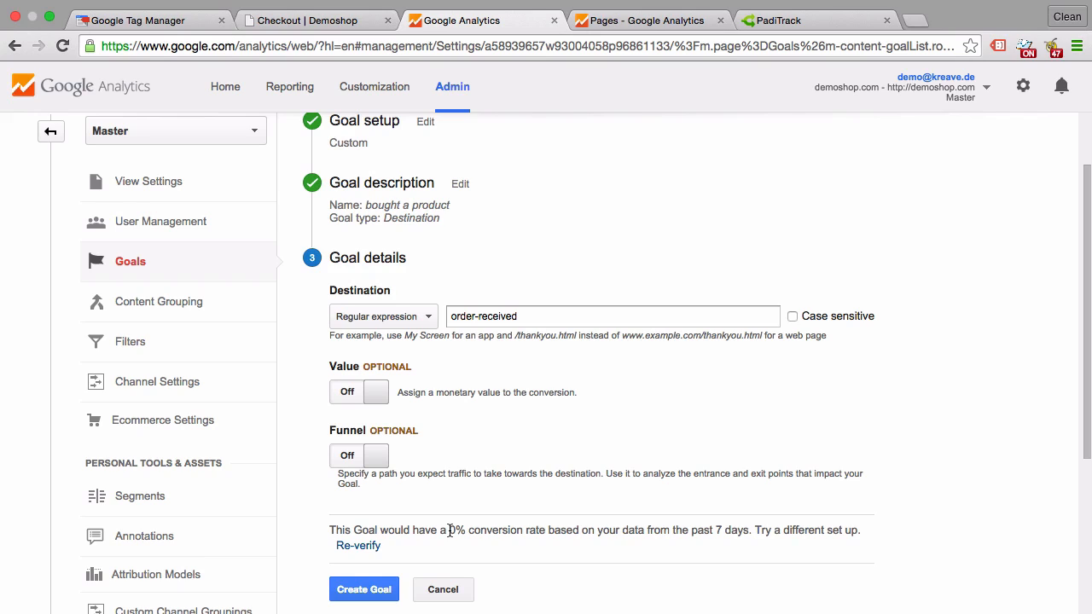
# Open the Analytics reporting in a separate tab and go to the All Pages report under Behavior, Site Content.
pyautogui.keyDown('super'); pyautogui.click(290, 88); pyautogui.keyUp('super')
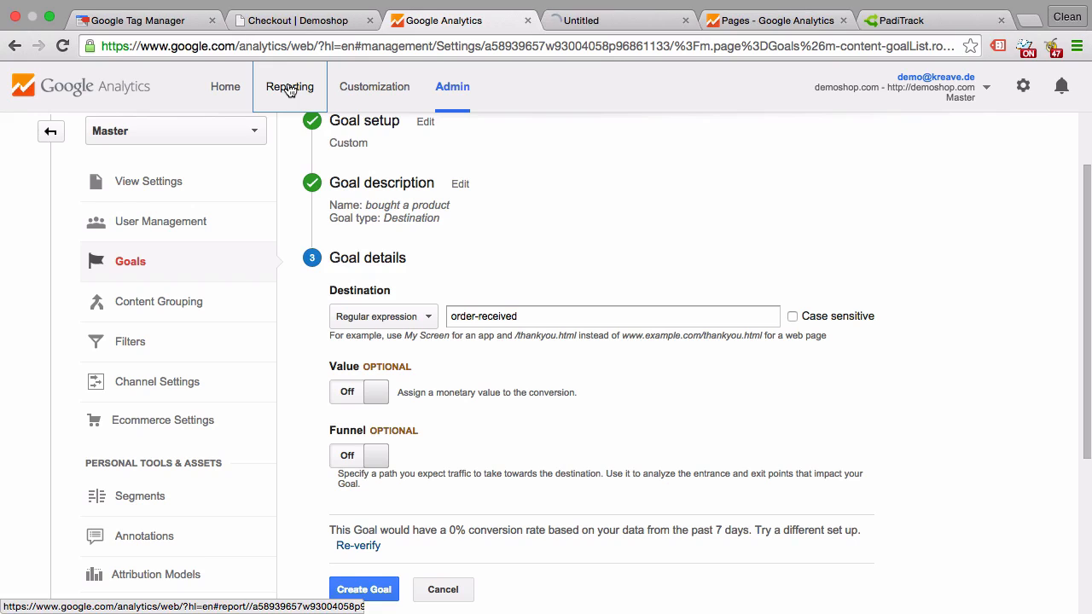
pyautogui.click(567, 21)
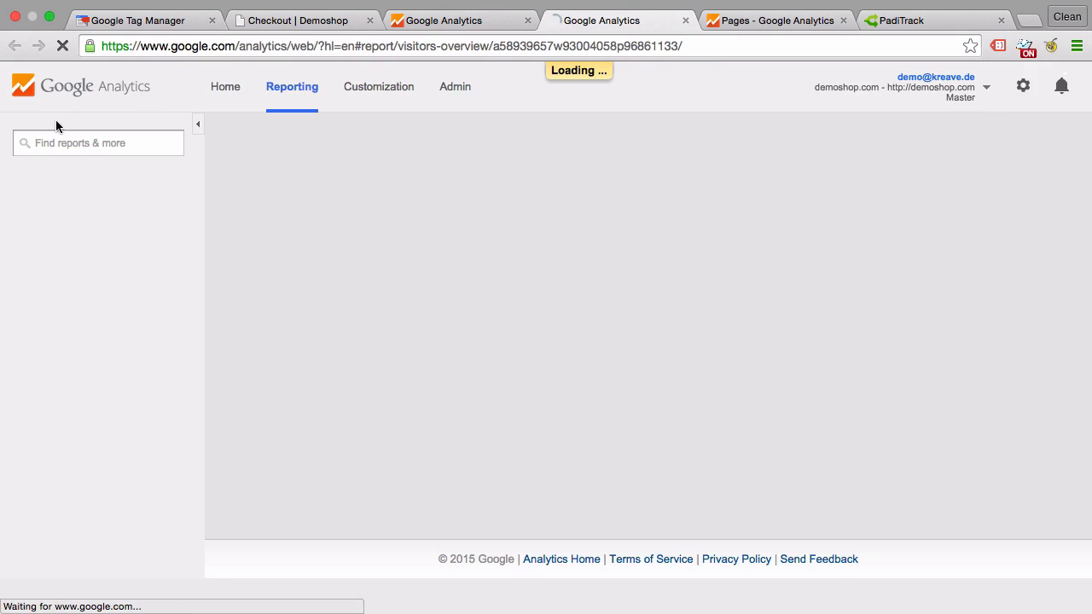
pyautogui.scroll(-5, 42, 431)
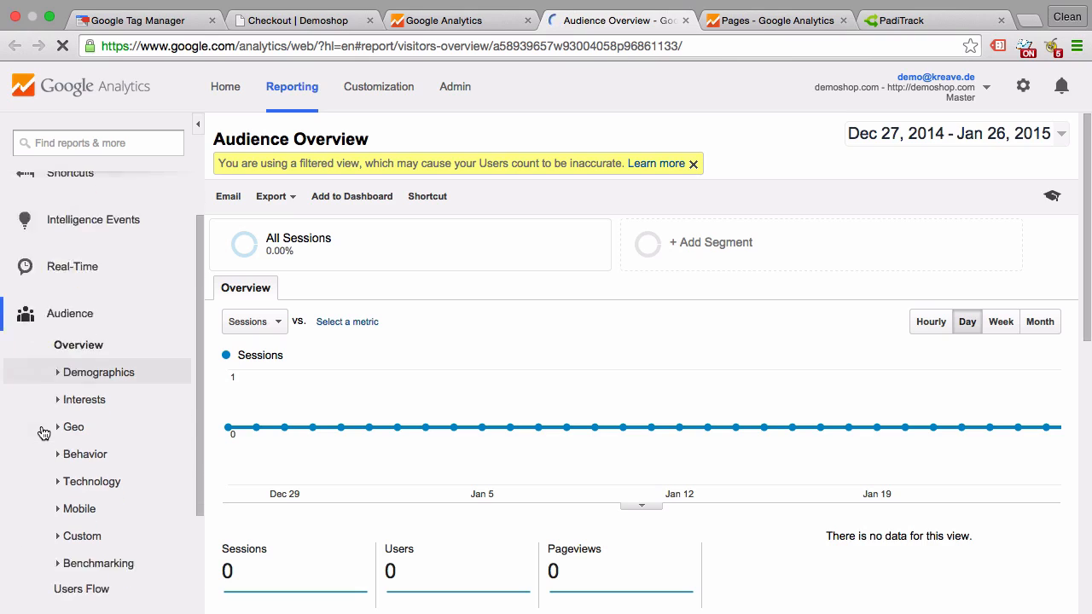
pyautogui.click(47, 543)
pyautogui.scroll(-6, 37, 543)
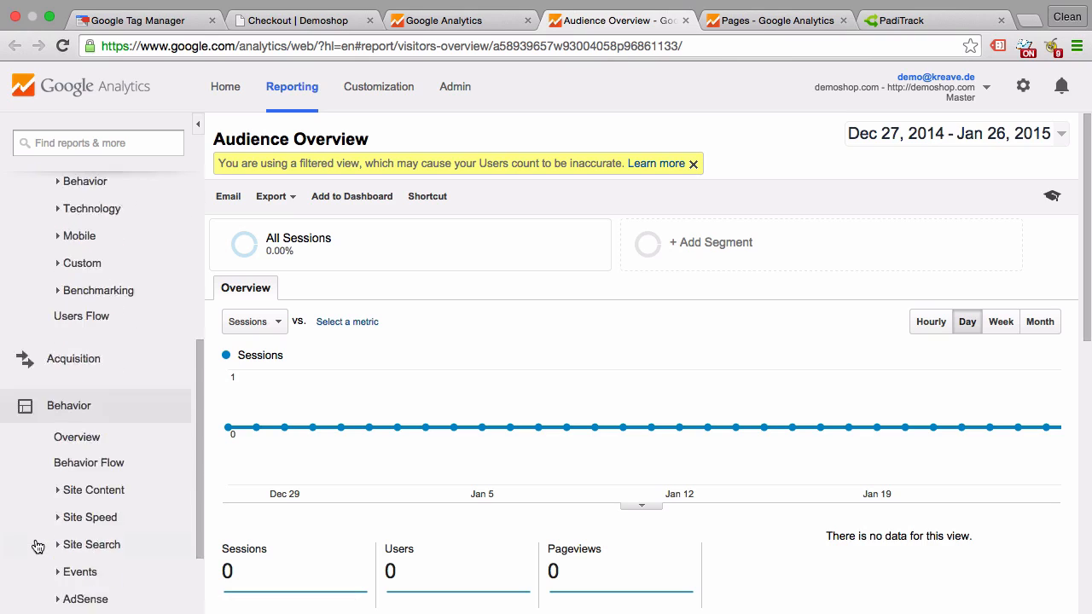
pyautogui.click(96, 389)
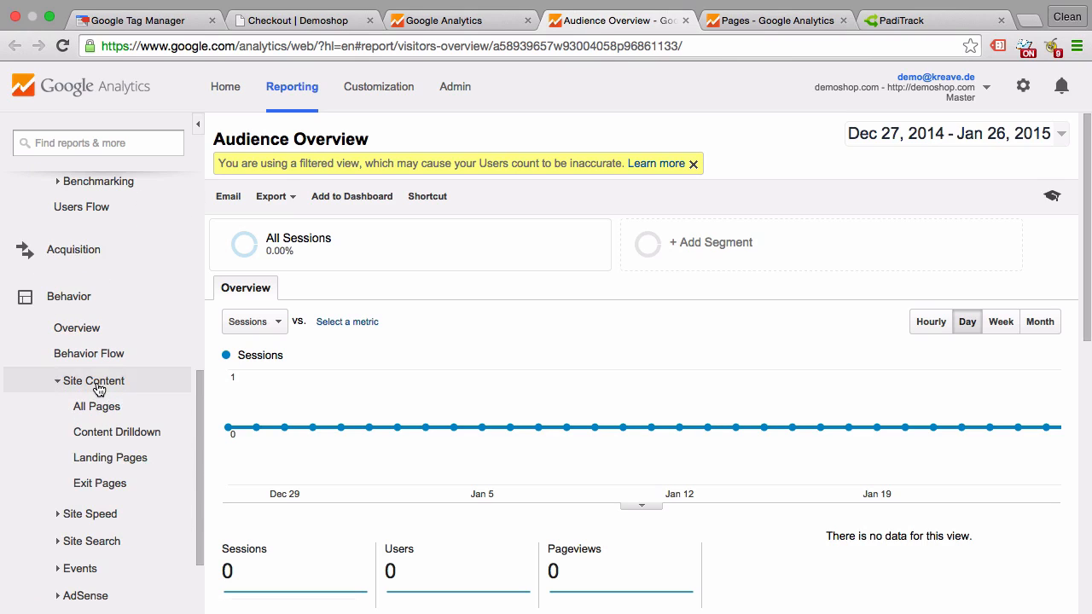
pyautogui.click(83, 406)
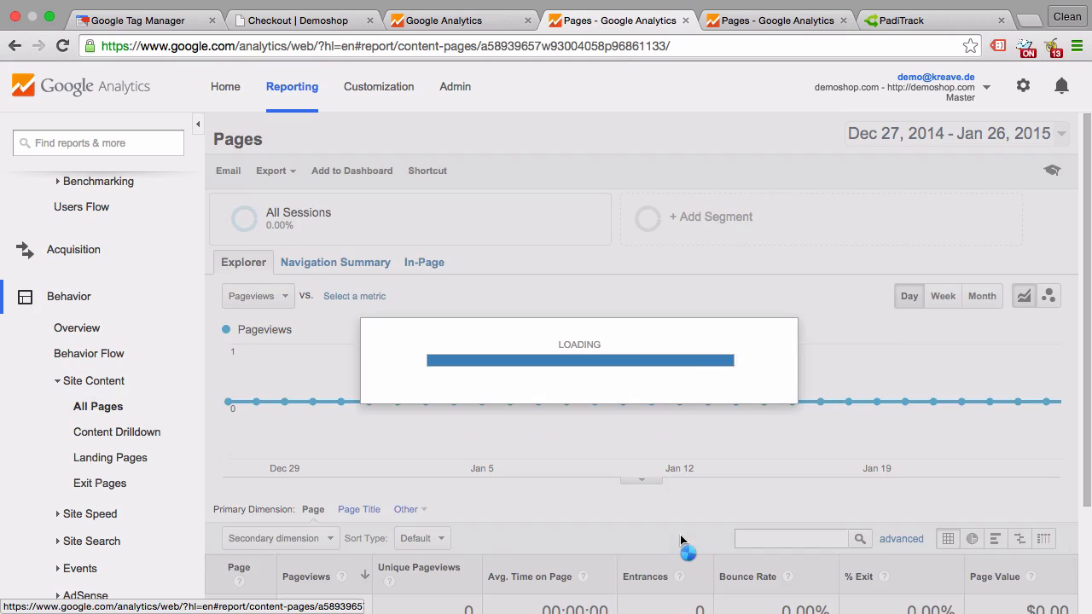
# Filter the Pages report to include pages matching the regular expression order-received, and return to the goal setup.
pyautogui.scroll(-3, 664, 523)
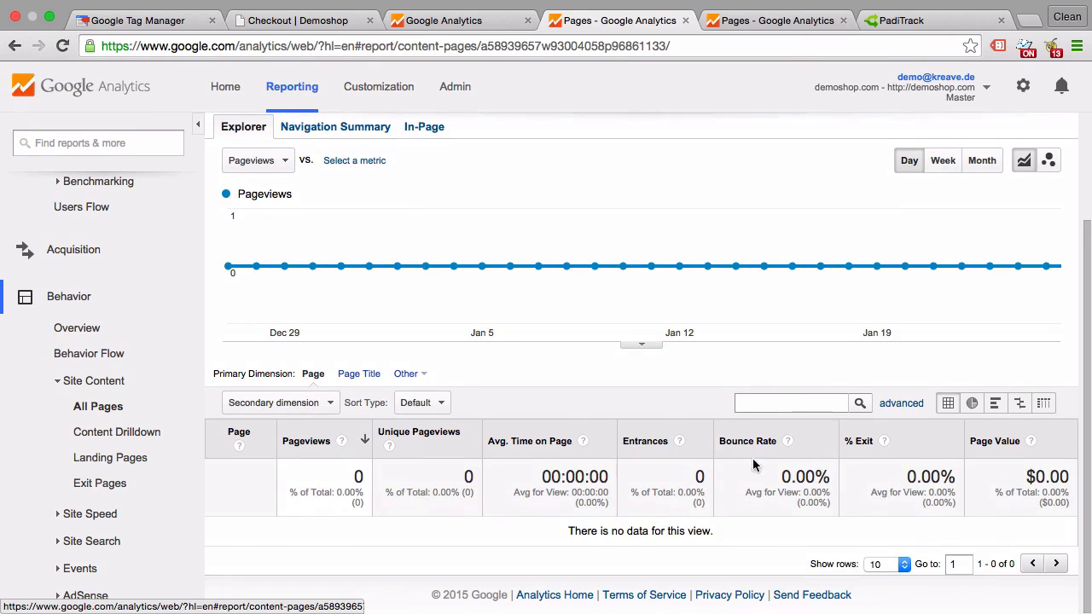
pyautogui.click(892, 406)
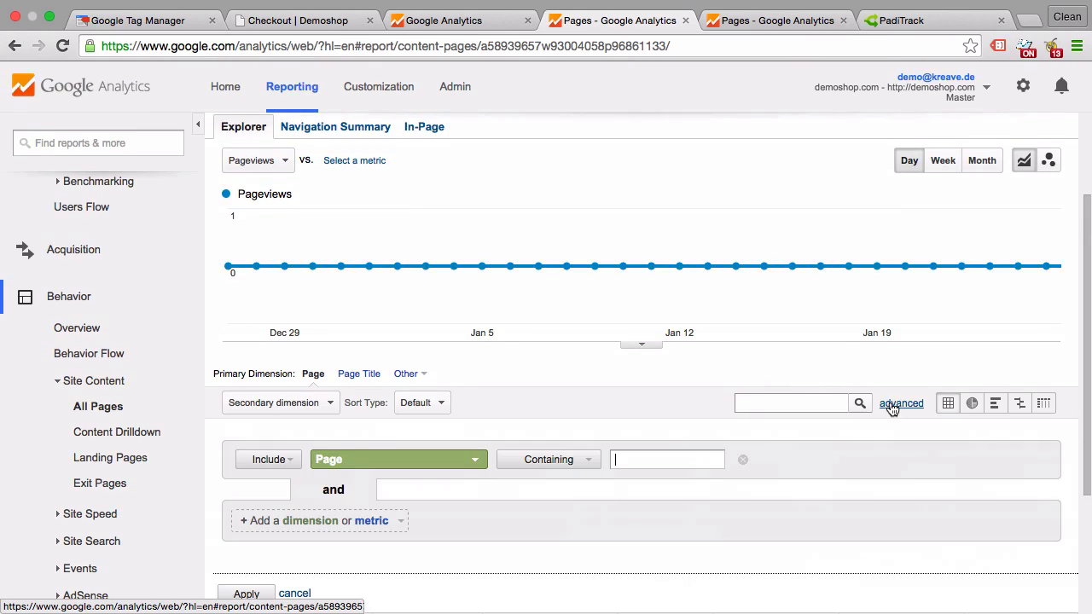
pyautogui.scroll(-1, 563, 409)
pyautogui.click(645, 394)
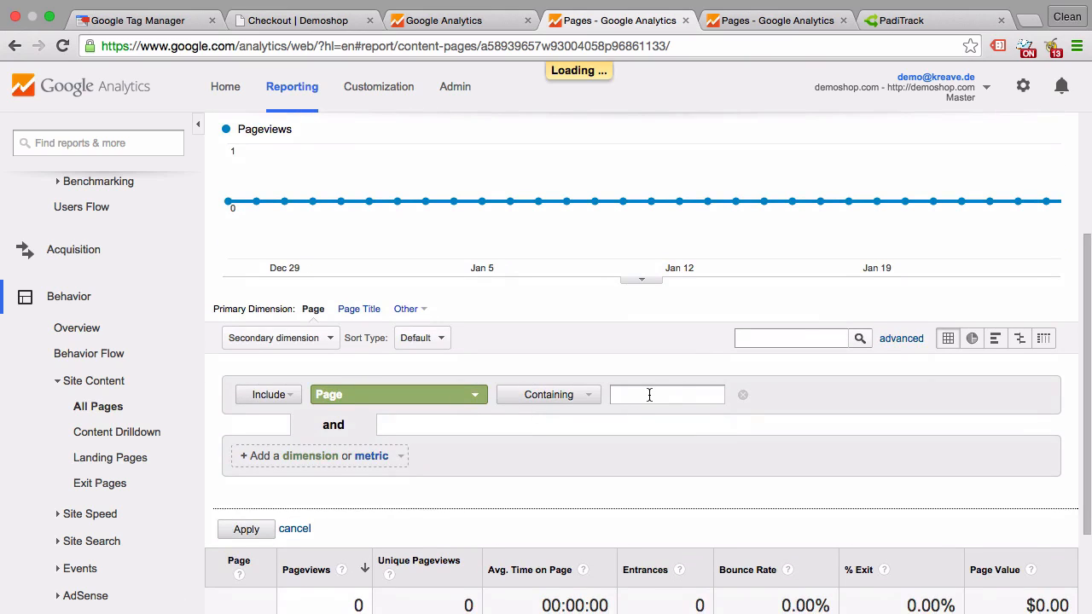
pyautogui.hotkey('ctrl', 'v')
pyautogui.click(577, 398)
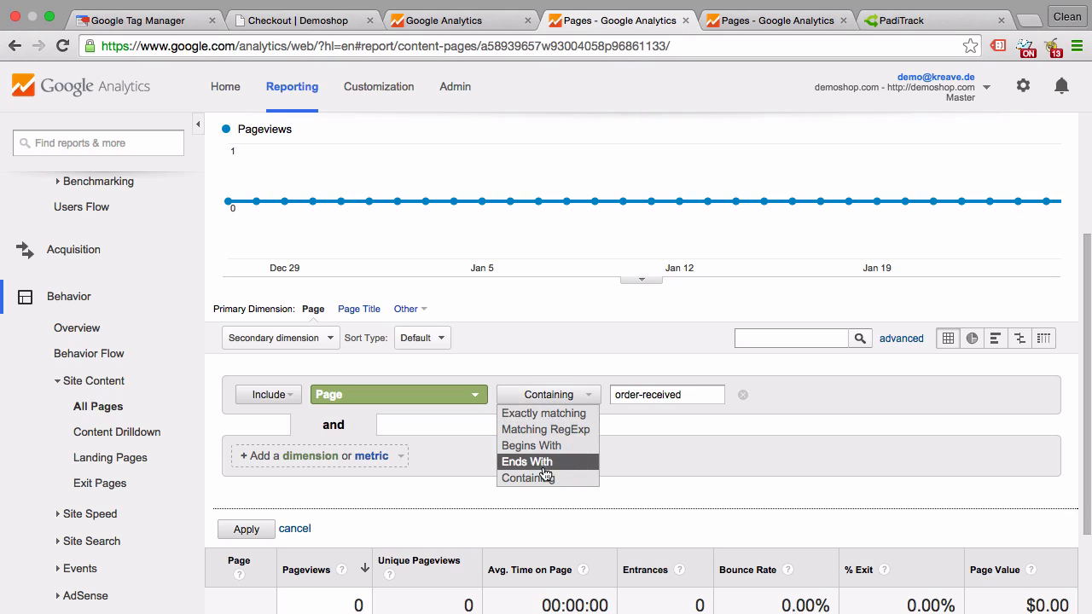
pyautogui.click(537, 429)
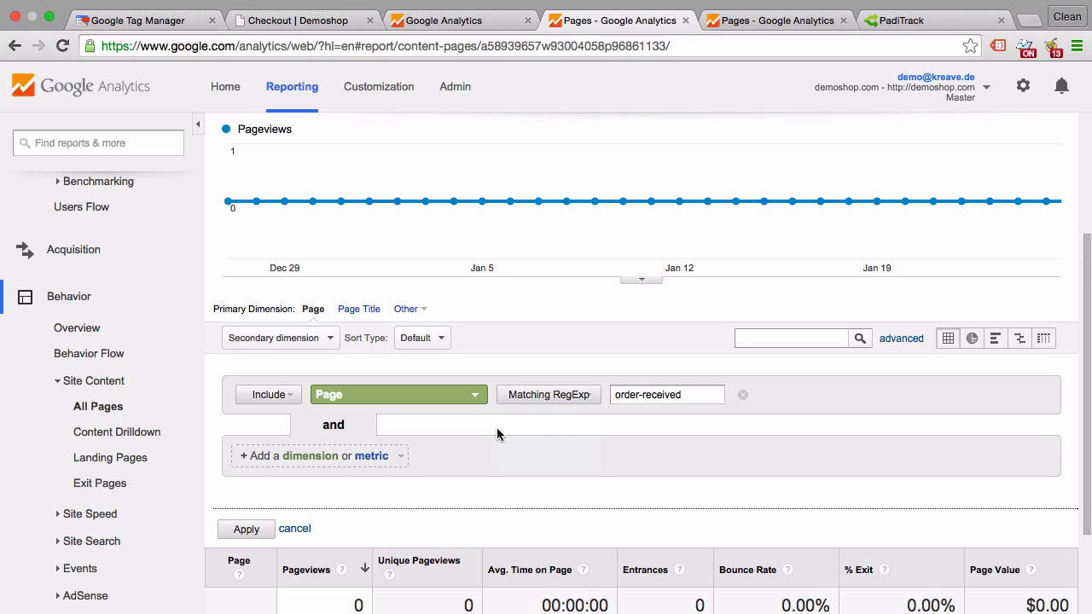
pyautogui.scroll(-1, 498, 434)
pyautogui.click(247, 491)
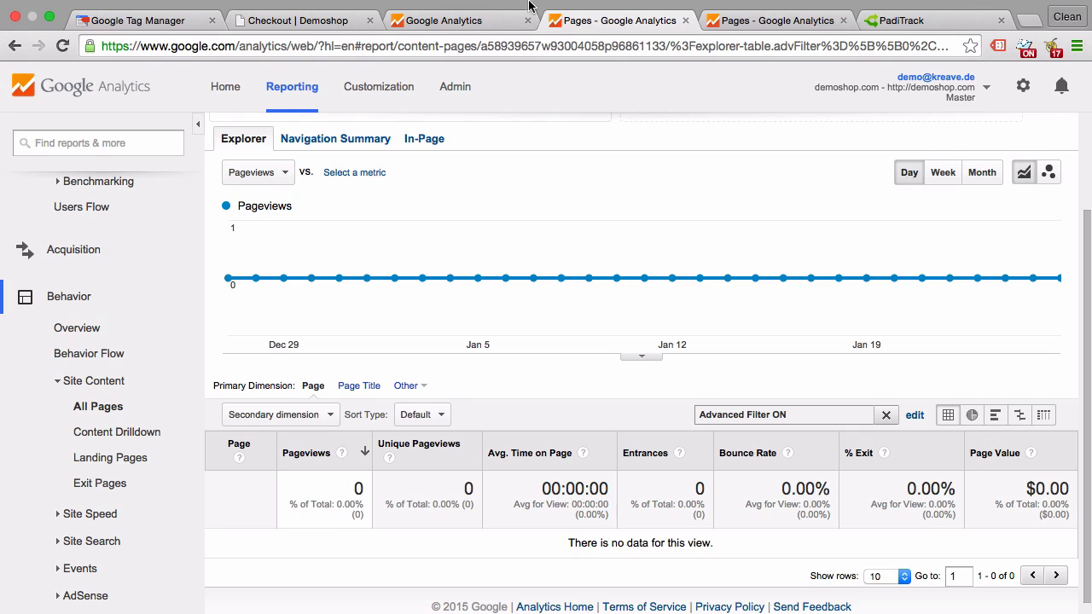
pyautogui.click(465, 21)
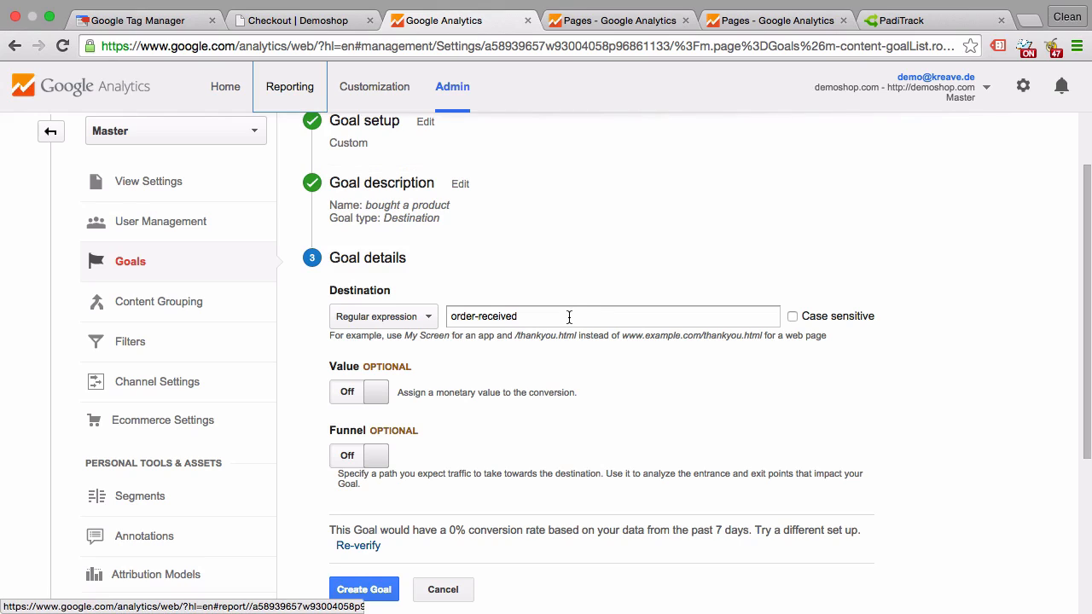
pyautogui.click(375, 396)
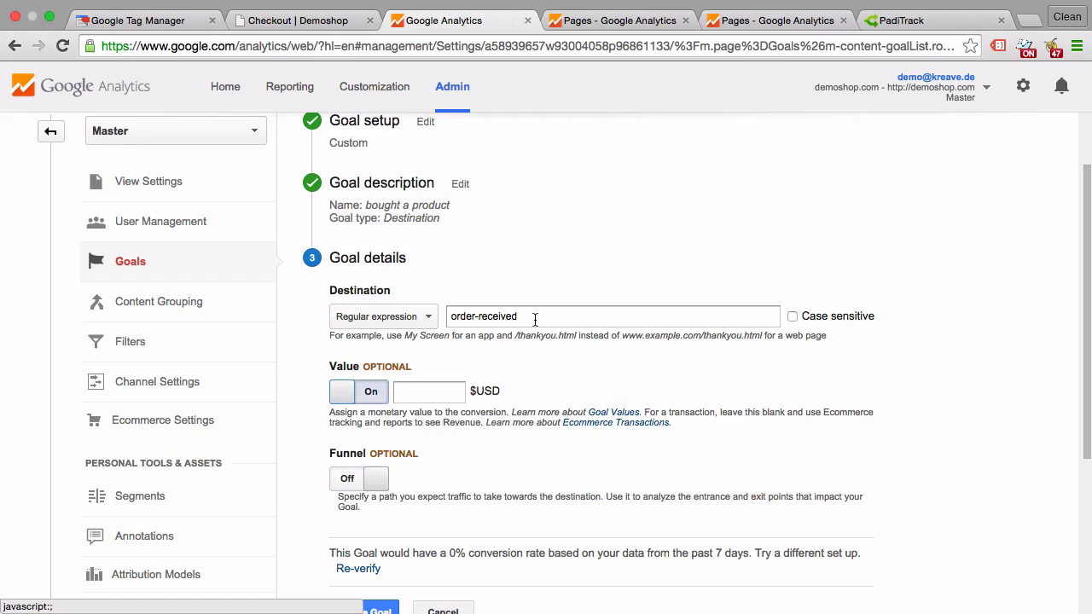
pyautogui.click(346, 390)
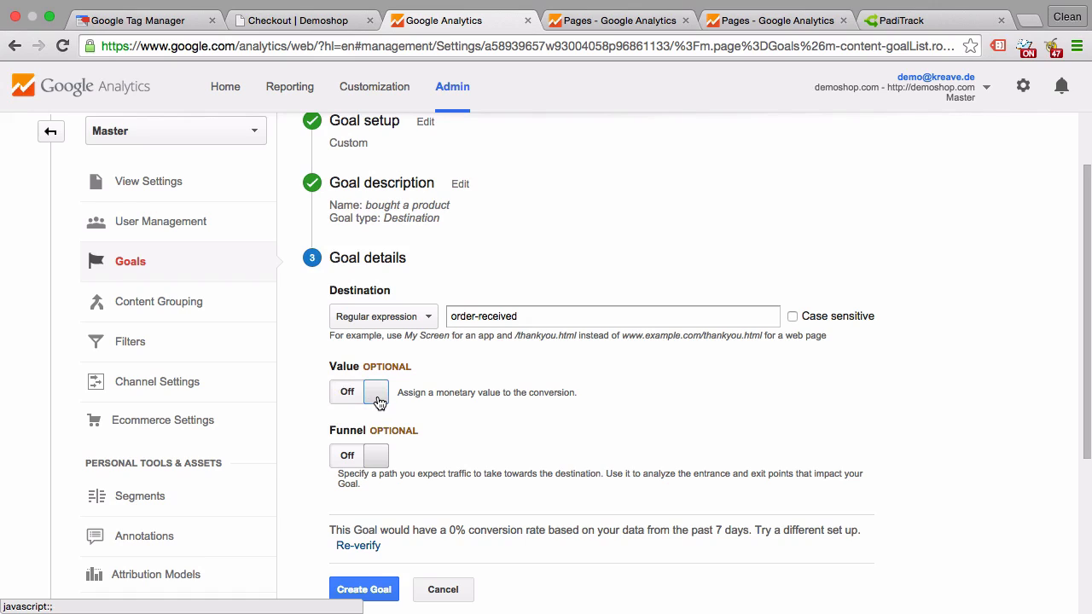
pyautogui.click(376, 399)
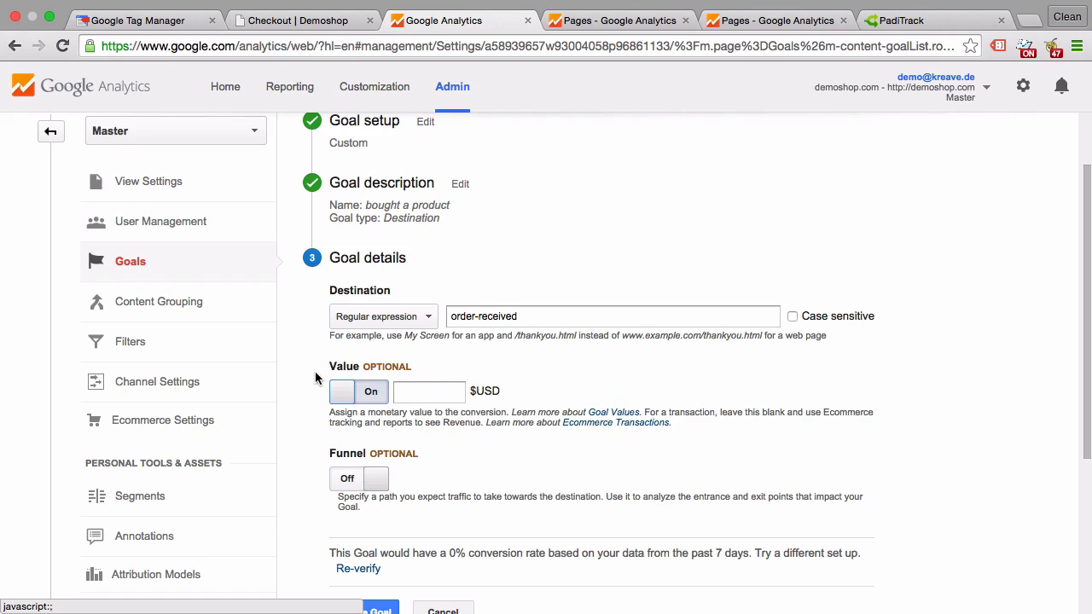
pyautogui.click(342, 392)
# Enable the optional funnel for the goal.
pyautogui.scroll(-1, 319, 410)
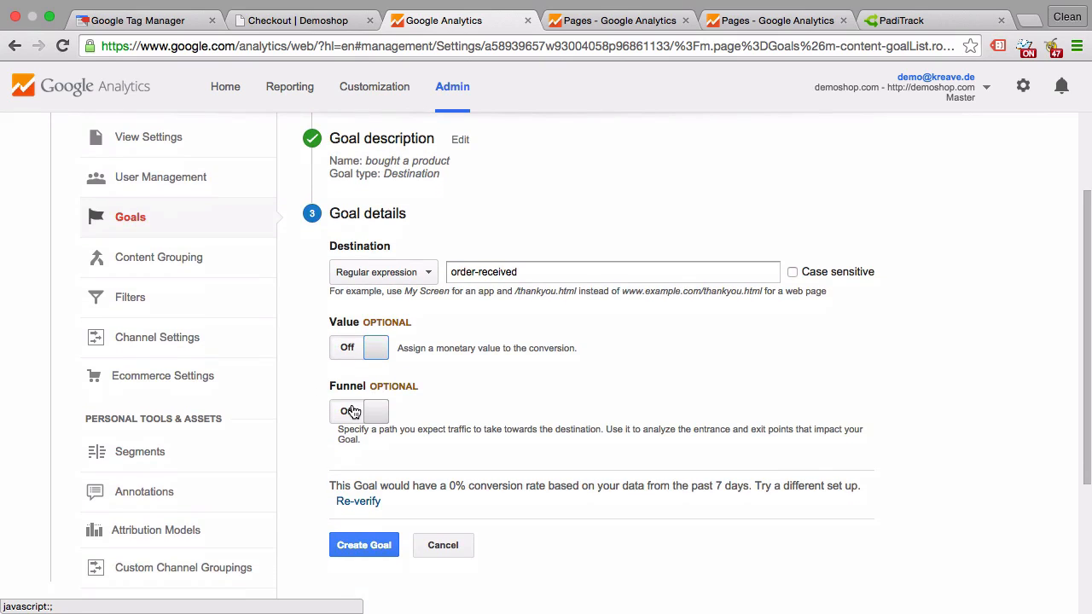
pyautogui.click(352, 412)
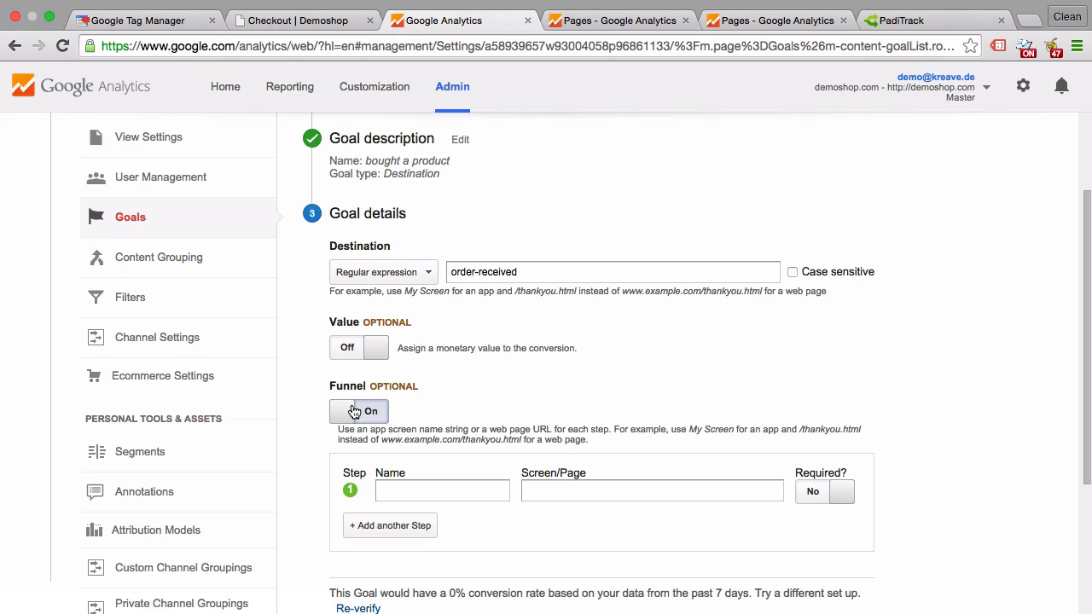
# Switch to the demo shop, add one £18.00 Happy Ninja T-shirt to the cart and view the cart.
pyautogui.click(283, 24)
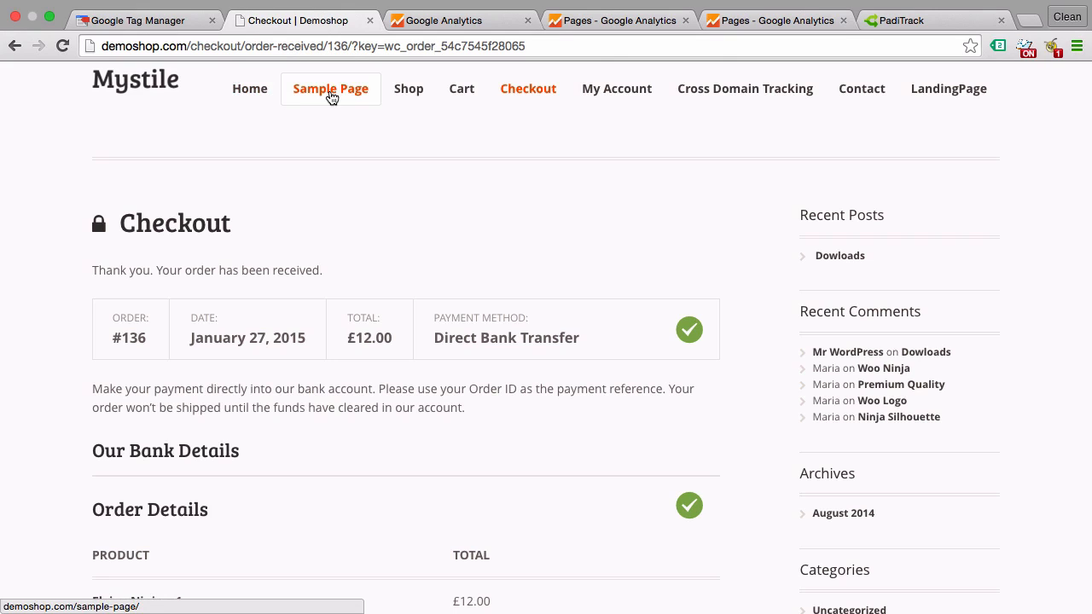
pyautogui.click(249, 89)
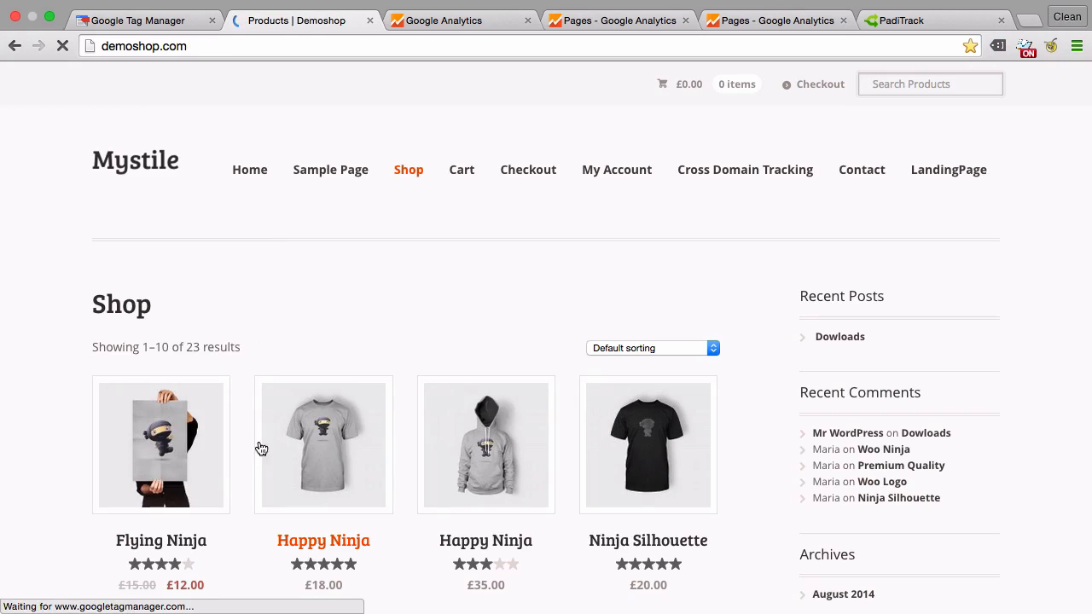
pyautogui.click(285, 465)
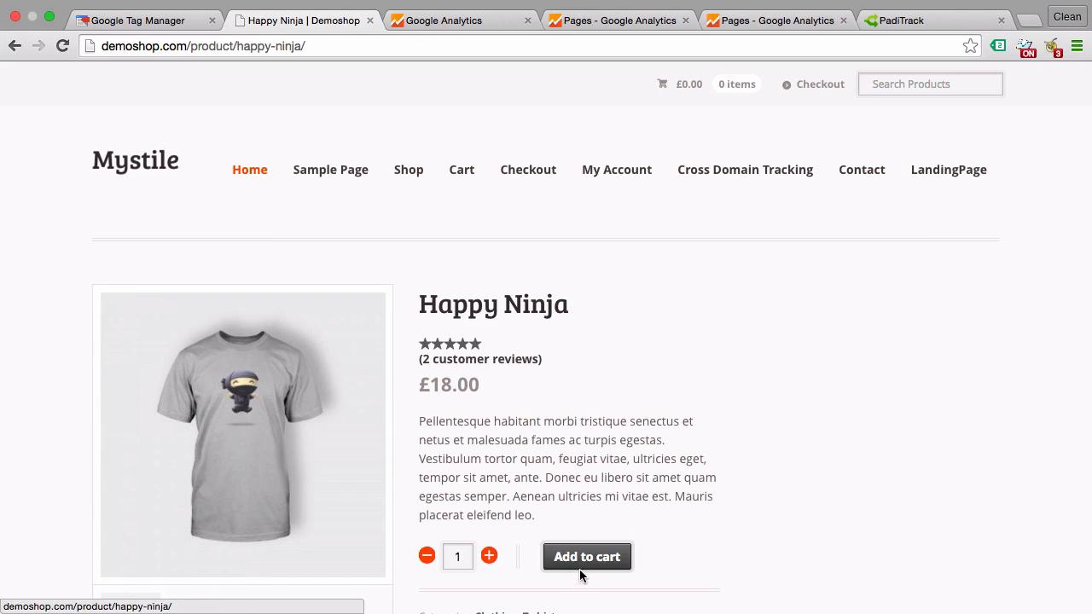
pyautogui.click(580, 570)
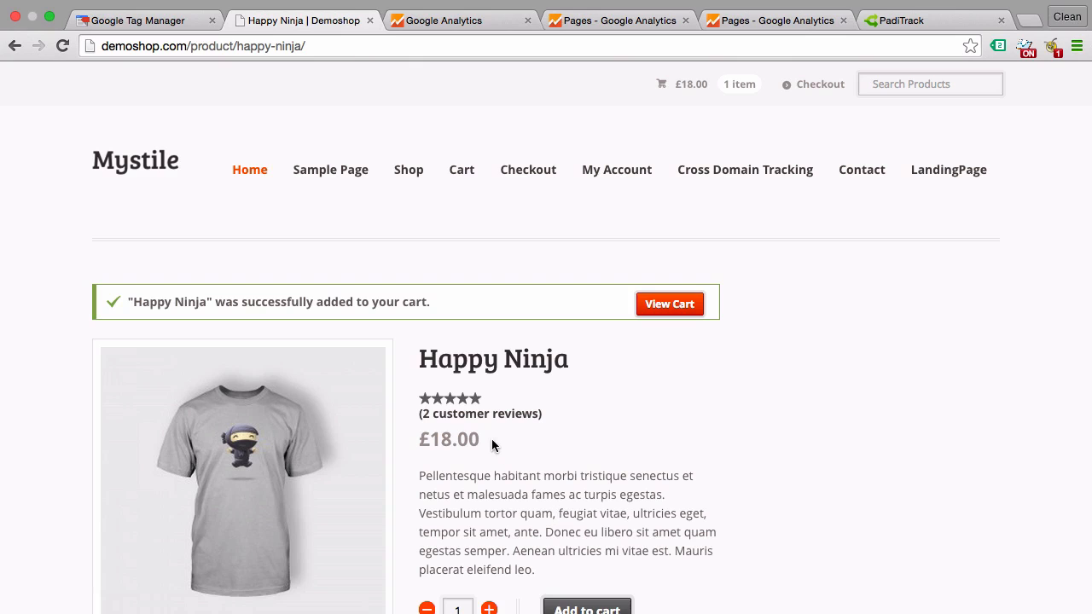
pyautogui.click(657, 304)
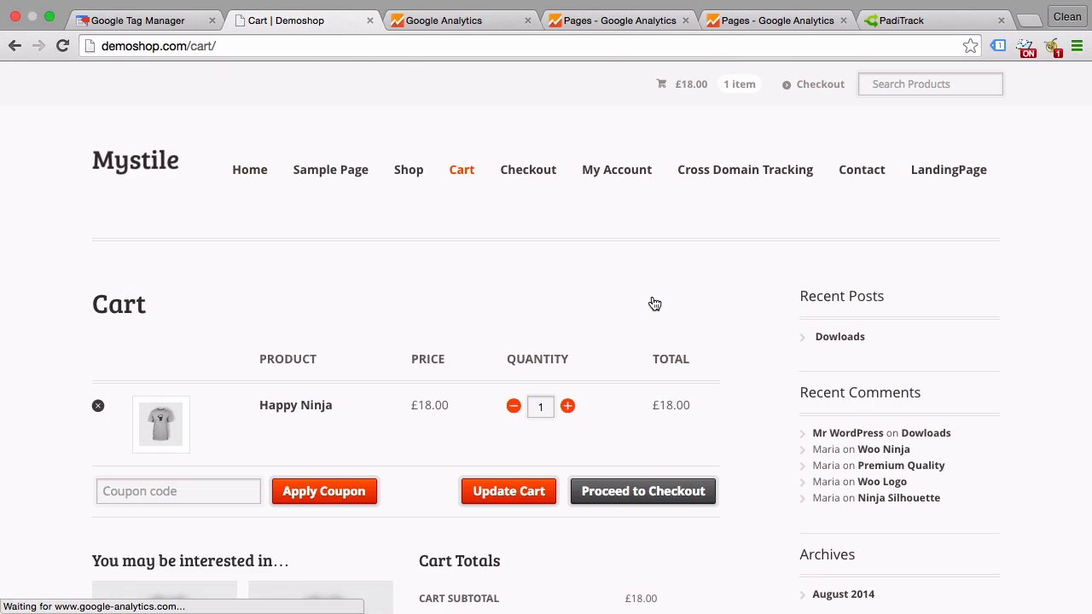
# Define the goal's first funnel step as Cart with the page cart, and add a second, empty funnel step.
pyautogui.click(438, 22)
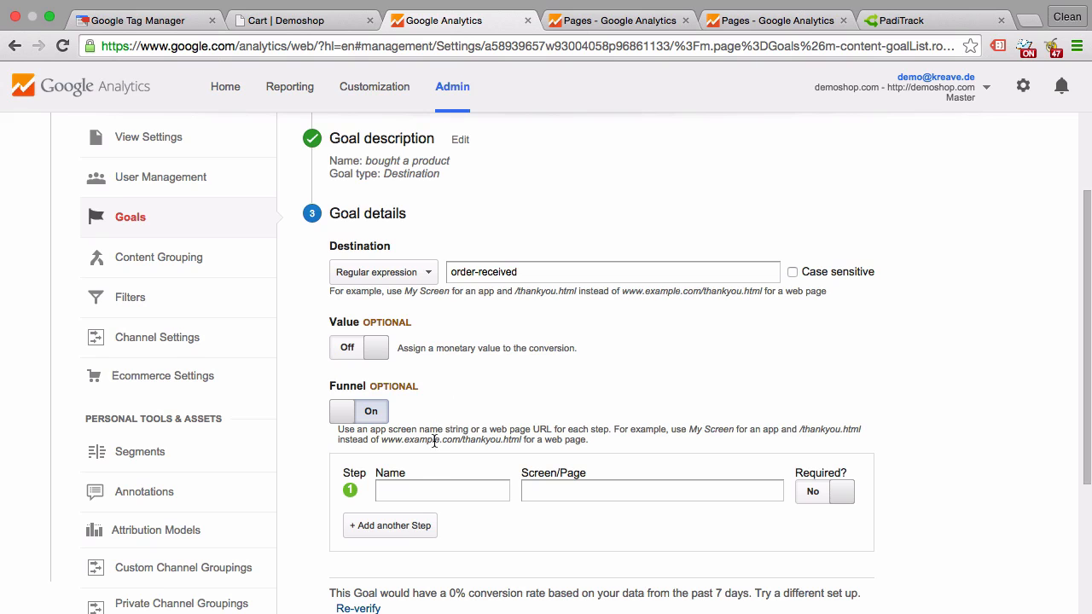
pyautogui.click(403, 500)
pyautogui.write('Cart')
pyautogui.press('Tab')
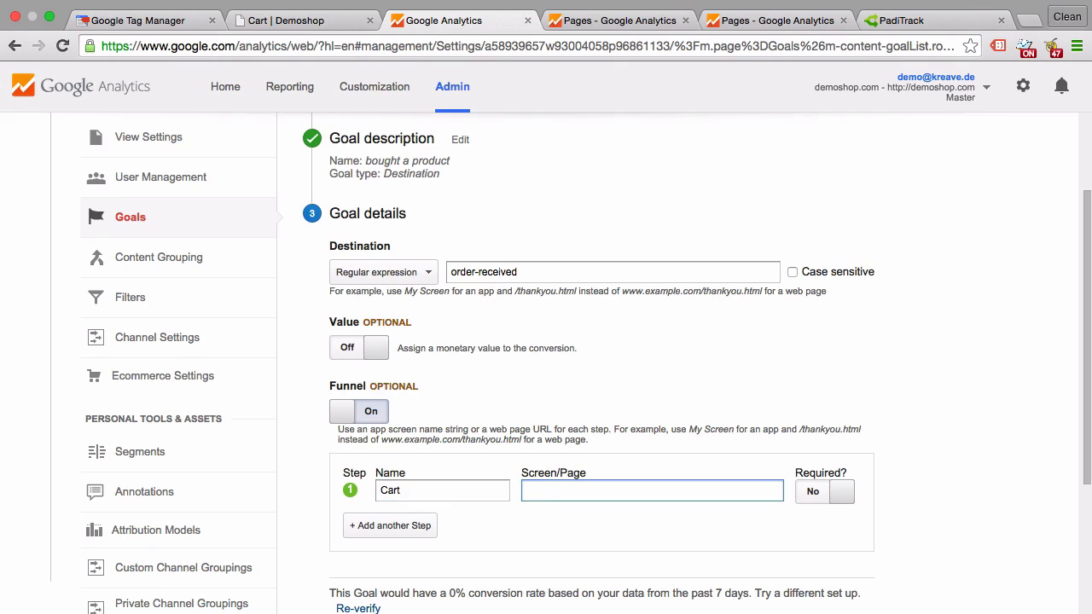
pyautogui.write('/cart')
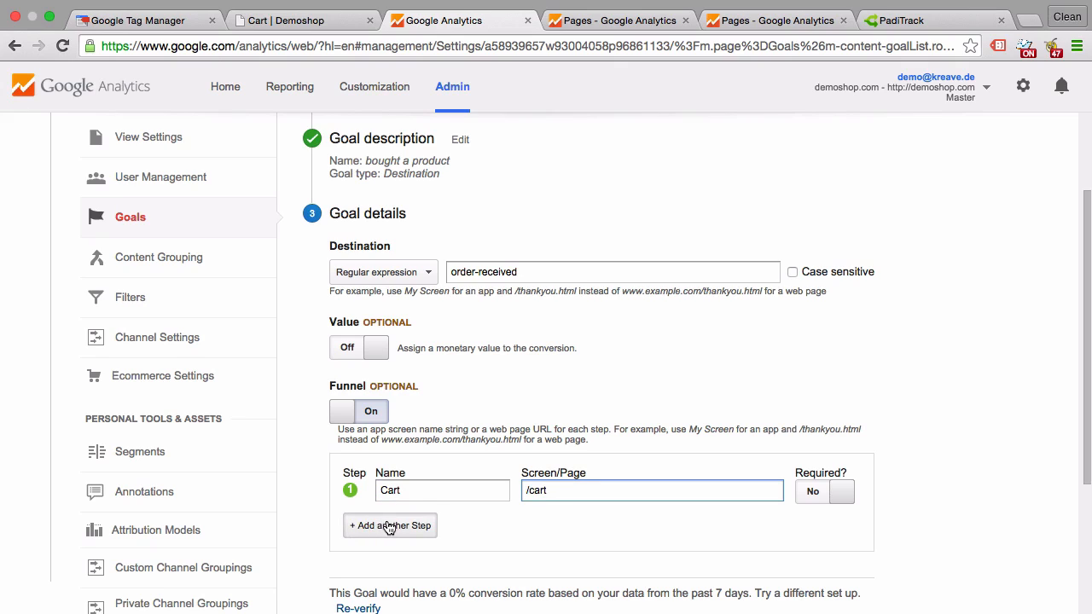
pyautogui.click(528, 490)
pyautogui.press('Delete')
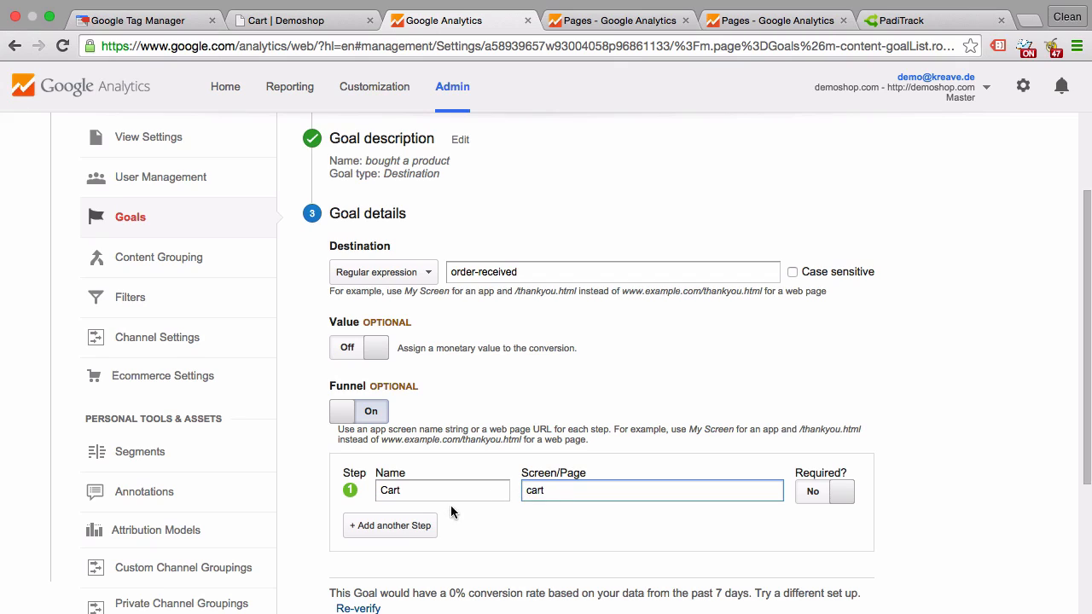
pyautogui.click(413, 525)
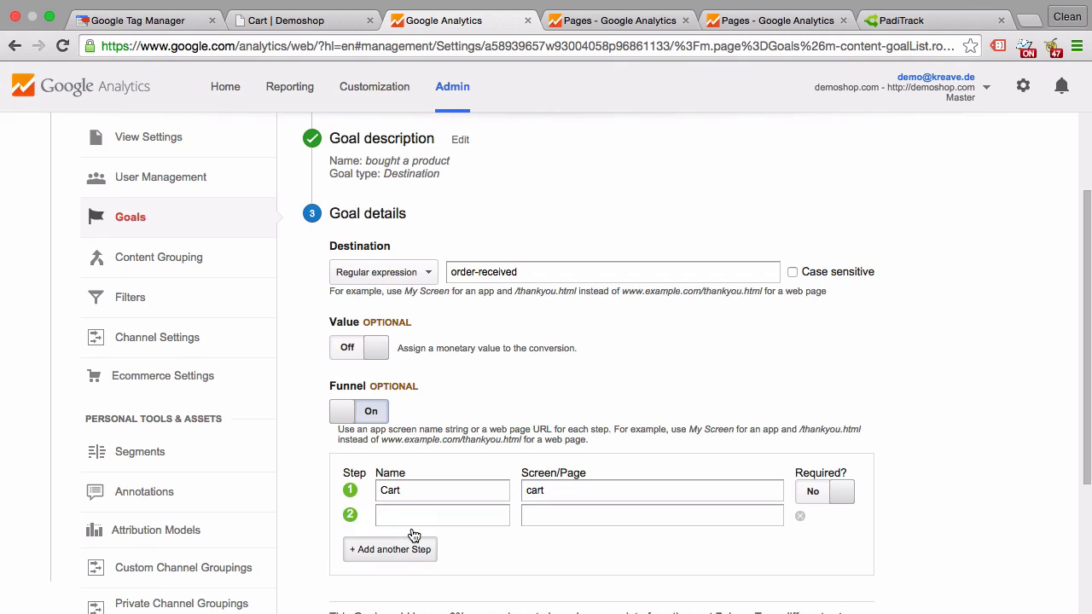
# Proceed from the demo shop's cart to checkout and return to the goal setup.
pyautogui.click(310, 23)
pyautogui.click(696, 499)
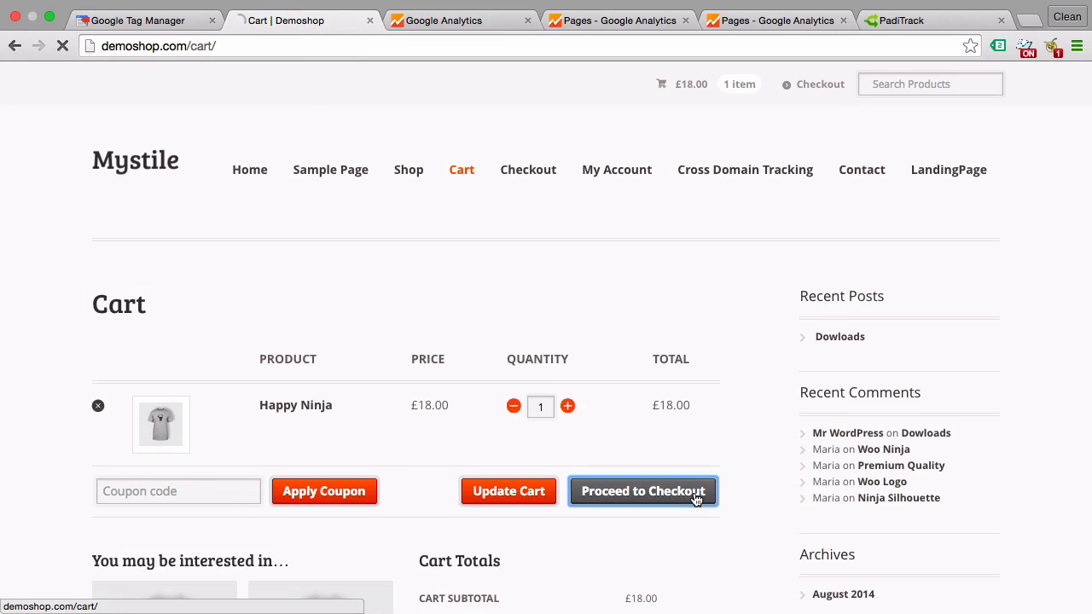
pyautogui.click(413, 21)
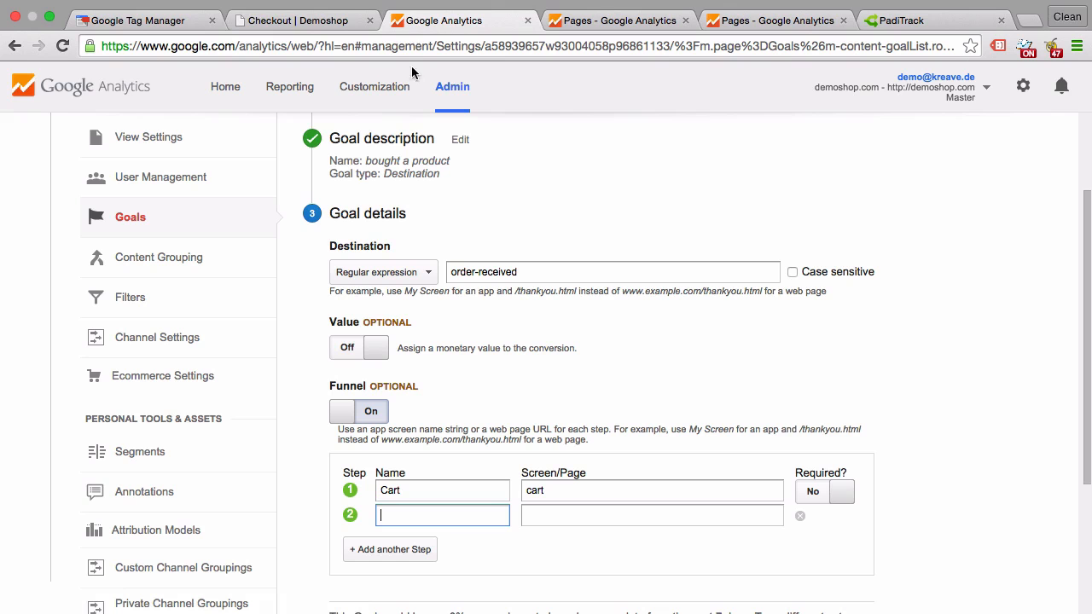
# Name the second funnel step Checkout and set its page to checkout.
pyautogui.write('Checkout')
pyautogui.click(549, 515)
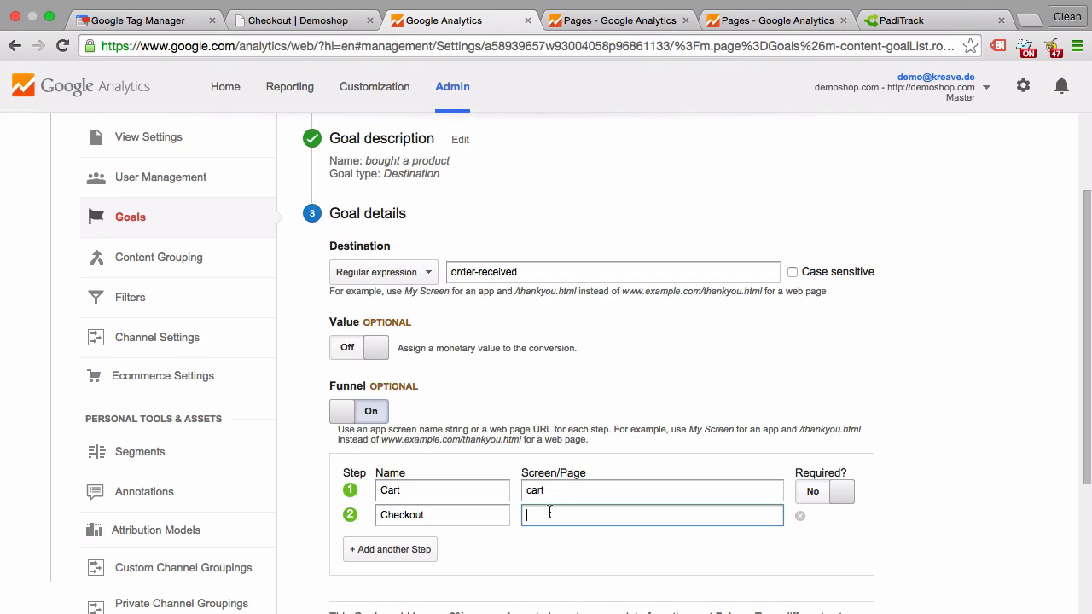
pyautogui.write('checkout')
pyautogui.scroll(-1, 528, 552)
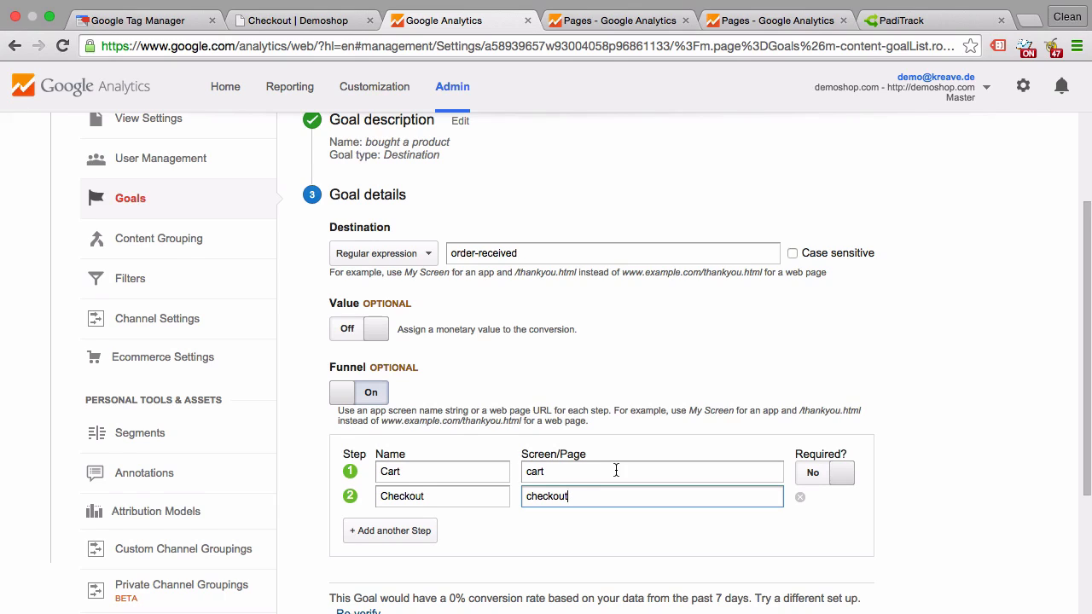
pyautogui.scroll(1, 616, 470)
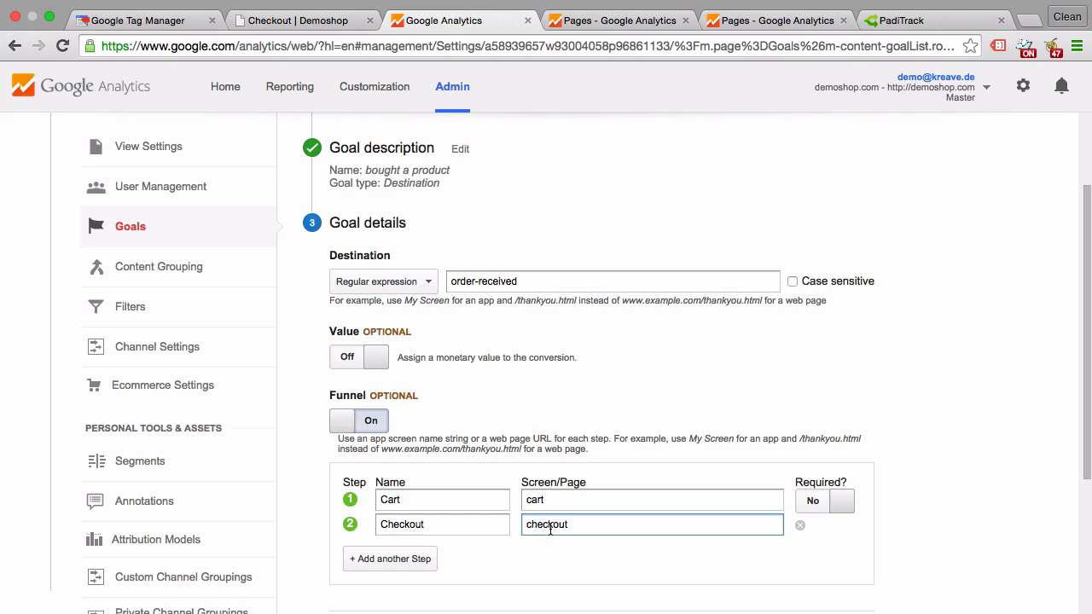
# Switch to the PadiTrack website and examine its Conversion Funnel Tracking features.
pyautogui.click(945, 25)
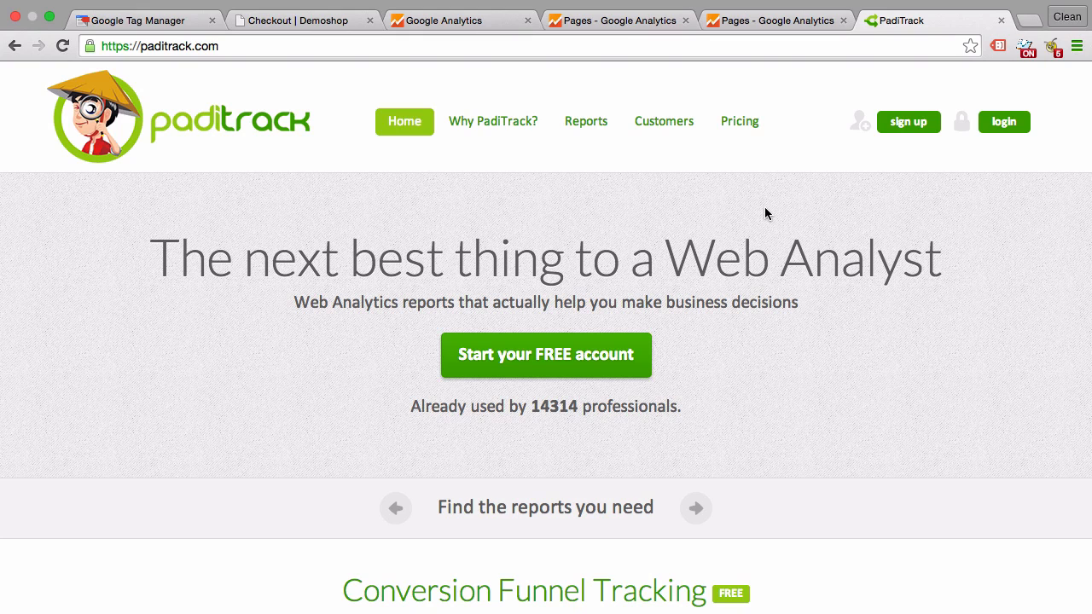
pyautogui.scroll(-4, 765, 213)
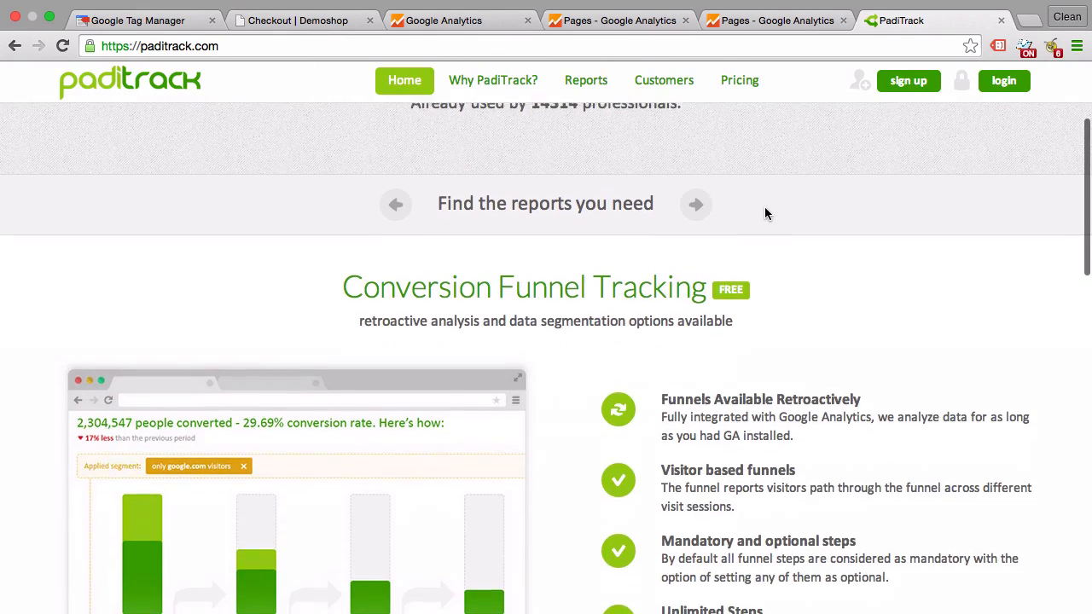
pyautogui.scroll(-2, 765, 213)
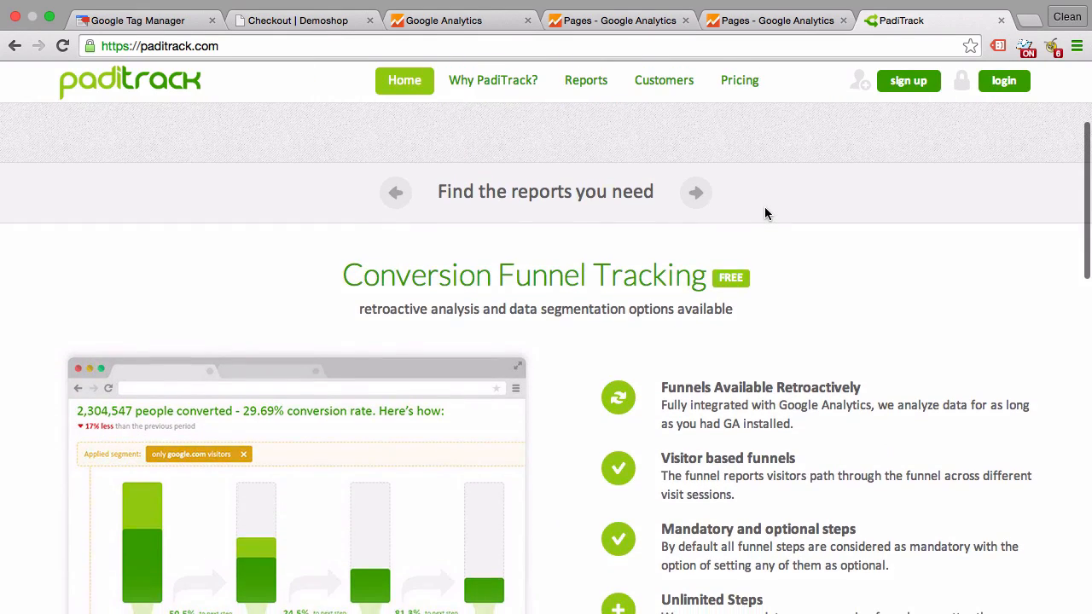
pyautogui.scroll(-3, 765, 213)
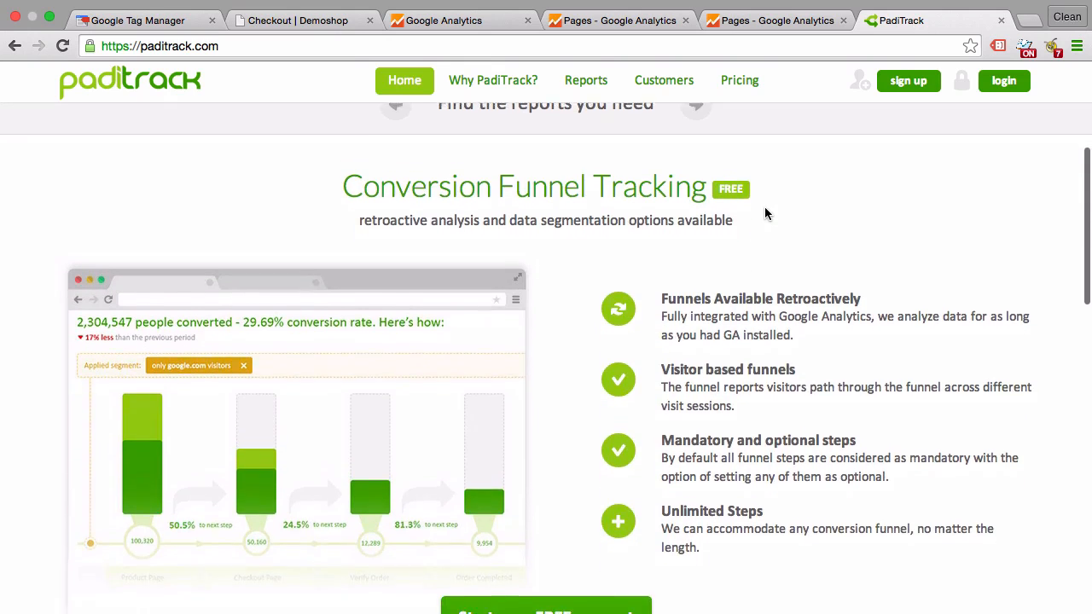
# Return to the Google Analytics goal setup, re-verify the goal against the past 7 days' data and create the goal.
pyautogui.scroll(-1, 765, 214)
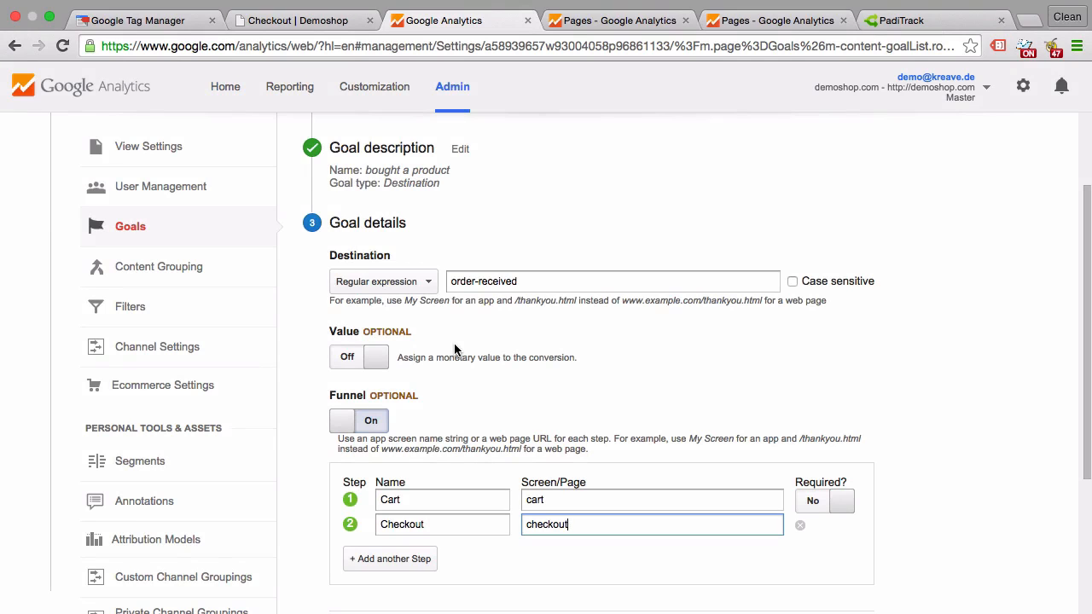
pyautogui.scroll(-5, 454, 350)
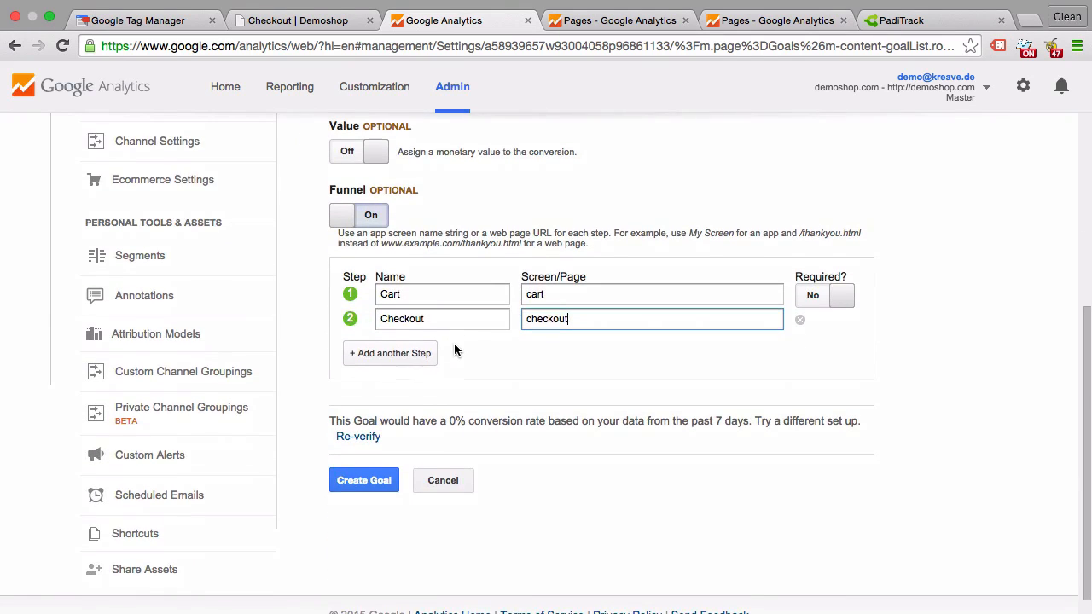
pyautogui.click(358, 437)
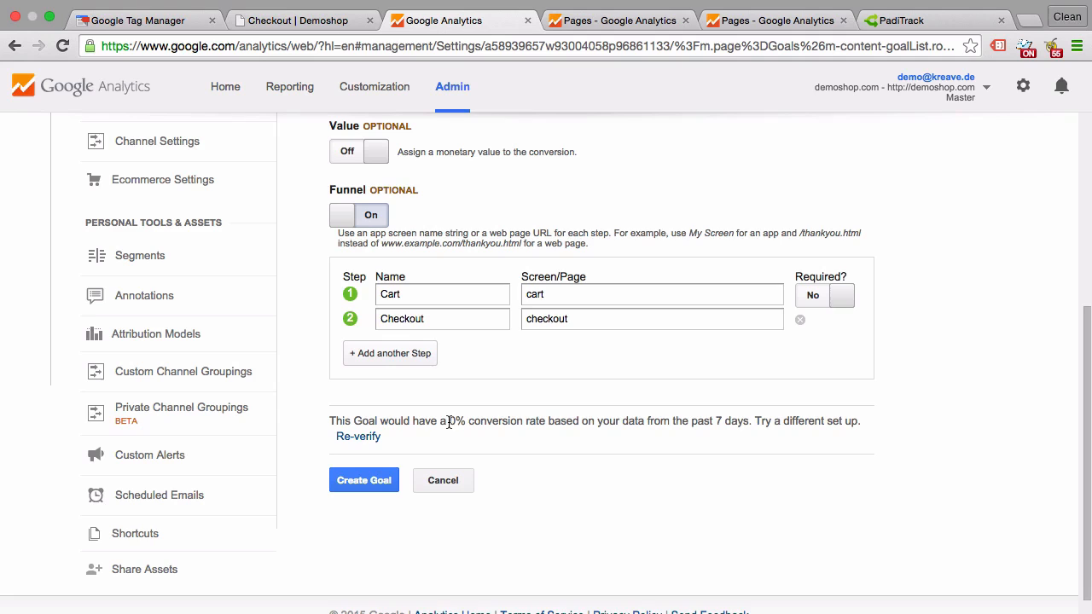
pyautogui.scroll(3, 448, 420)
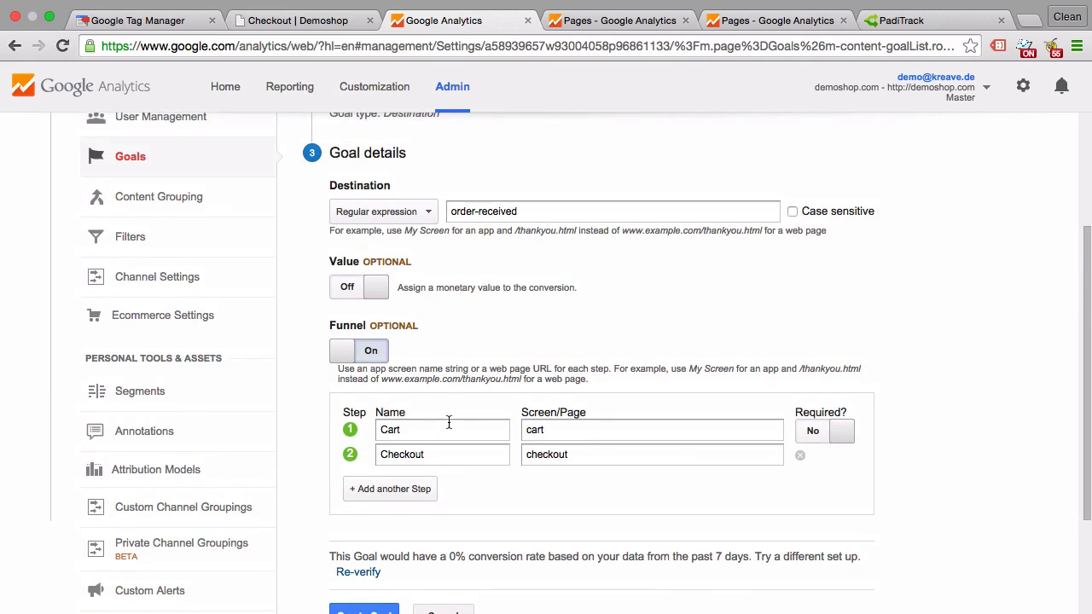
pyautogui.scroll(-3, 447, 421)
pyautogui.click(340, 507)
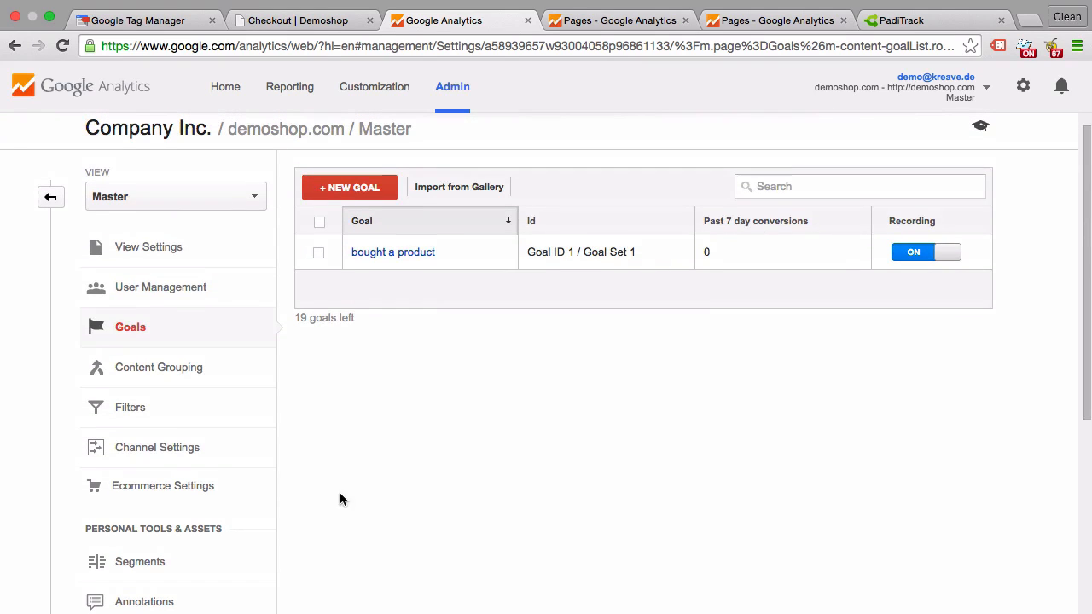
# Switch to the demo shop's checkout page and fill in the billing first name, last name and street address with test entries.
pyautogui.click(299, 23)
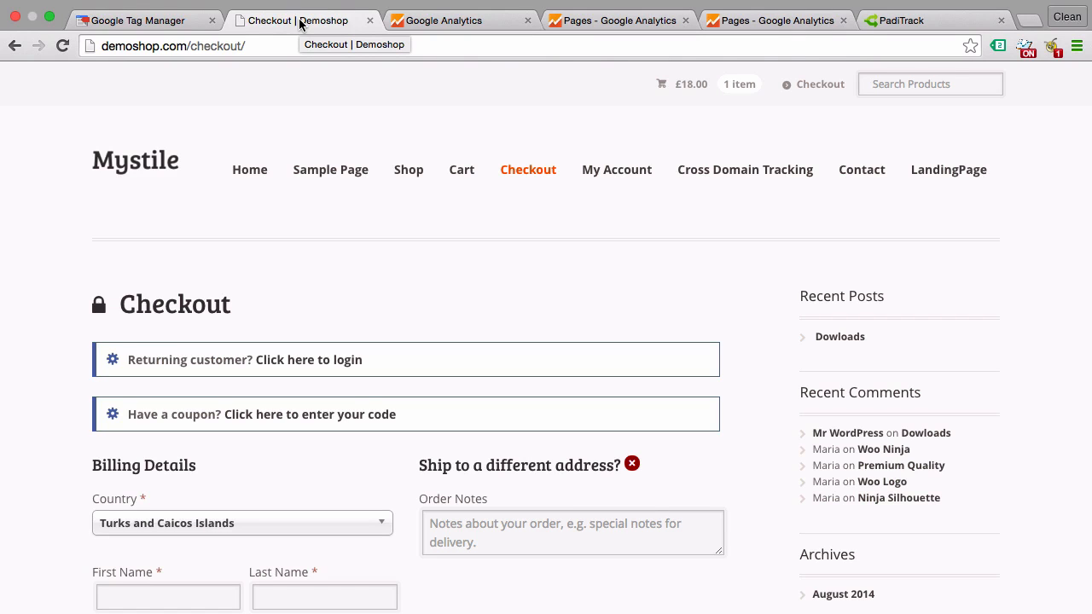
pyautogui.scroll(-5, 284, 197)
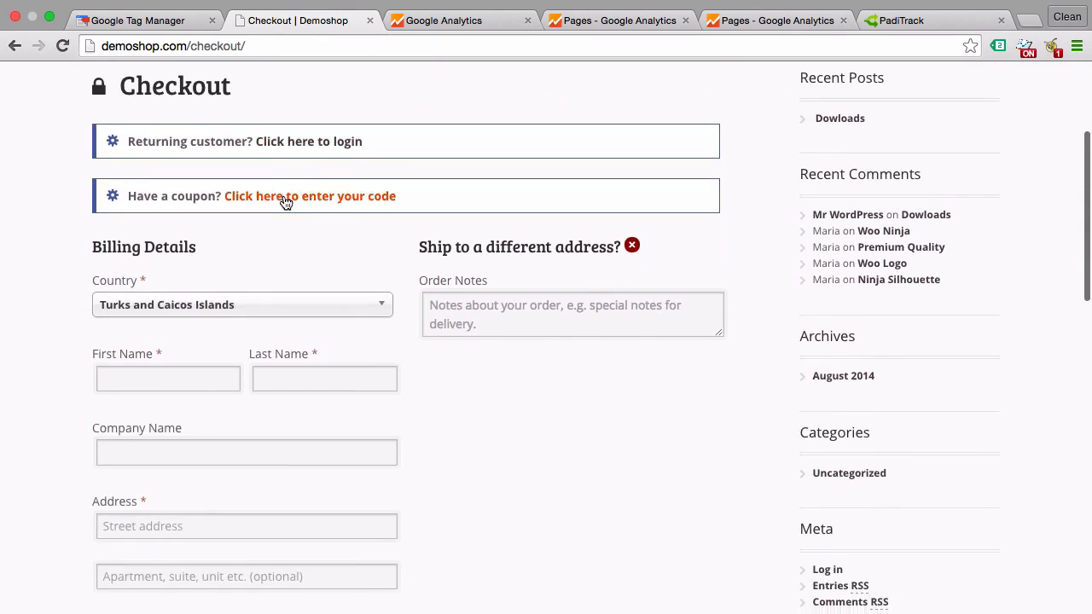
pyautogui.scroll(-2, 285, 200)
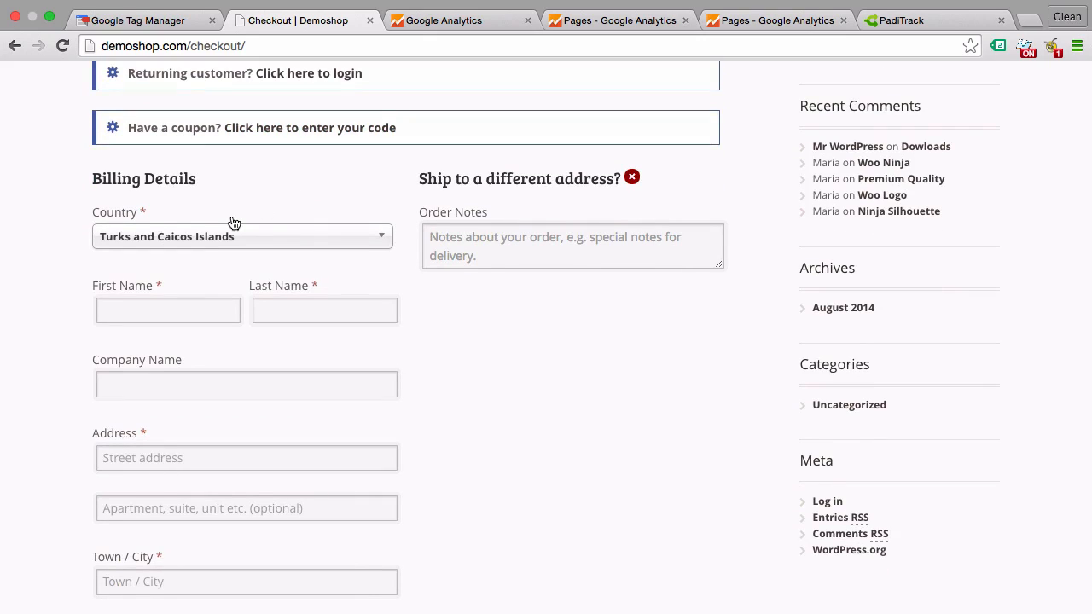
pyautogui.click(146, 309)
pyautogui.write('test')
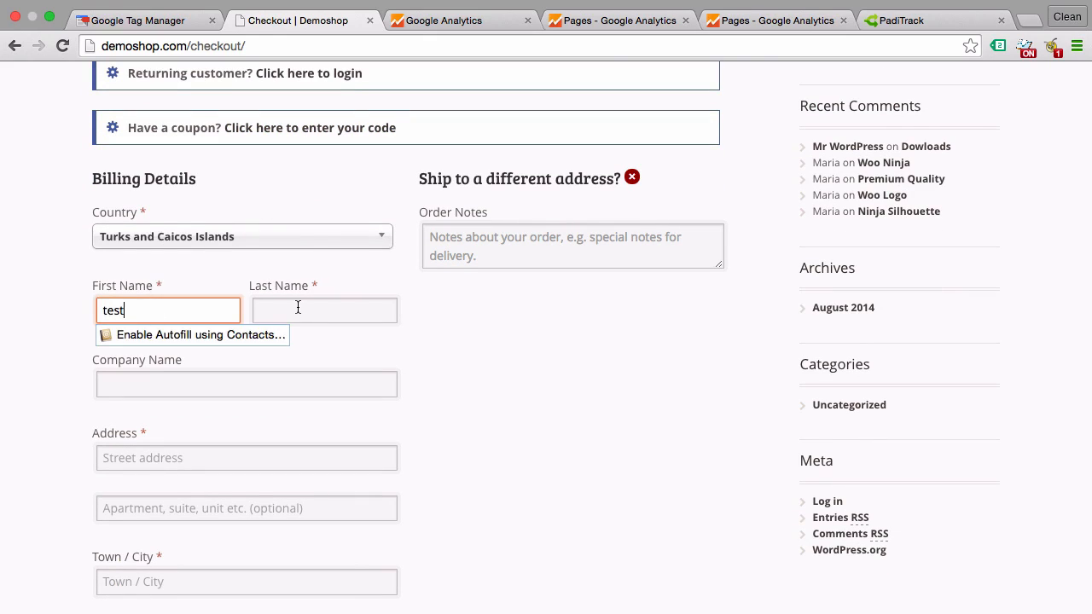
pyautogui.click(298, 309)
pyautogui.write('testt')
pyautogui.click(176, 453)
pyautogui.write('es')
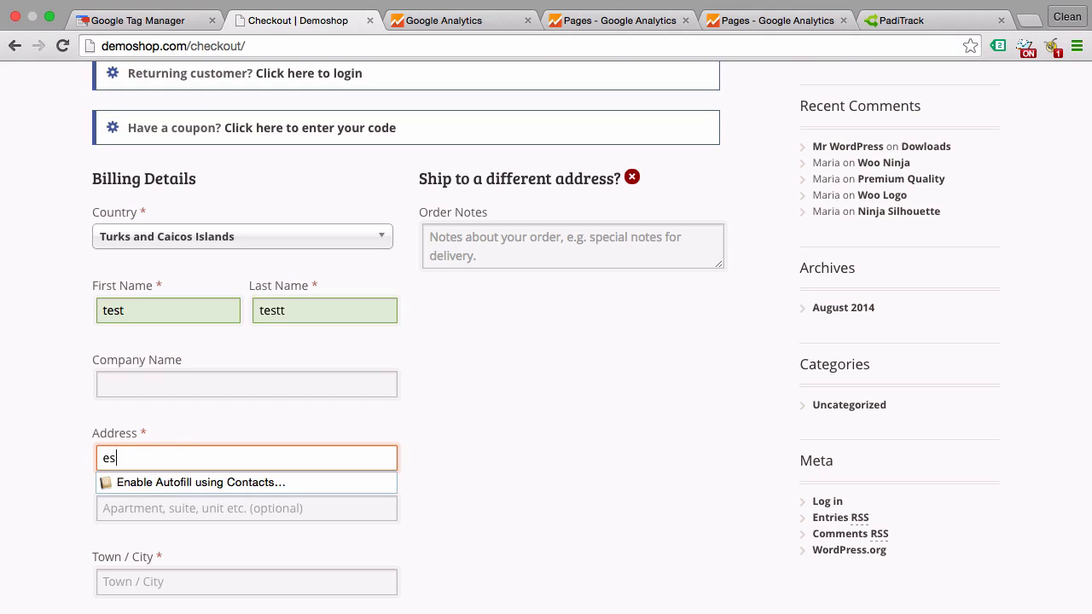
pyautogui.write('t')
pyautogui.click(43, 463)
# Enter "test" as both the town/city and the state/county in the billing details.
pyautogui.scroll(-4, 85, 452)
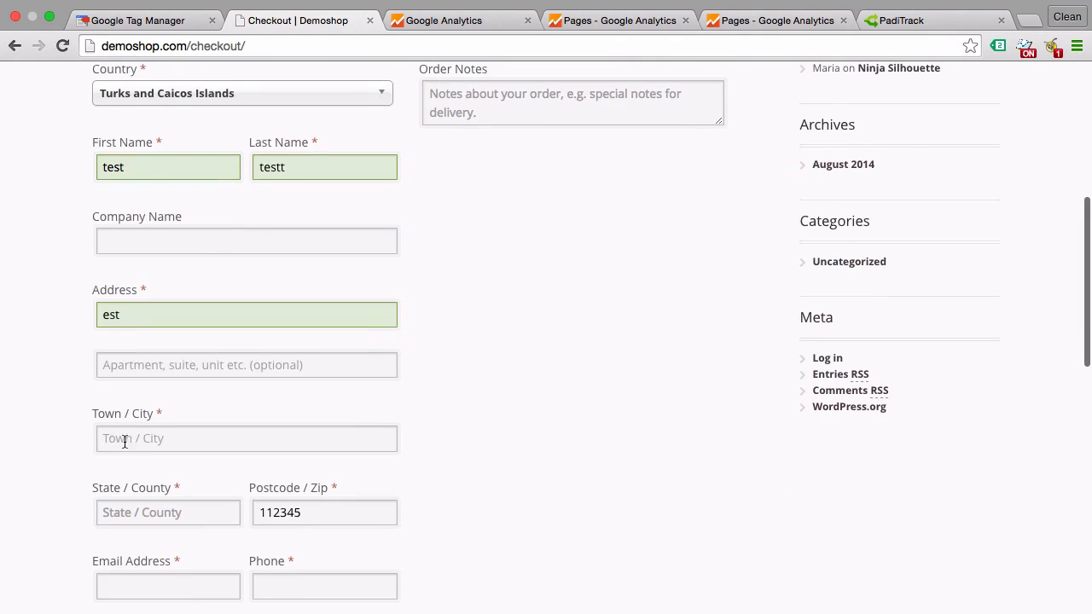
pyautogui.click(149, 436)
pyautogui.write('test')
pyautogui.click(14, 492)
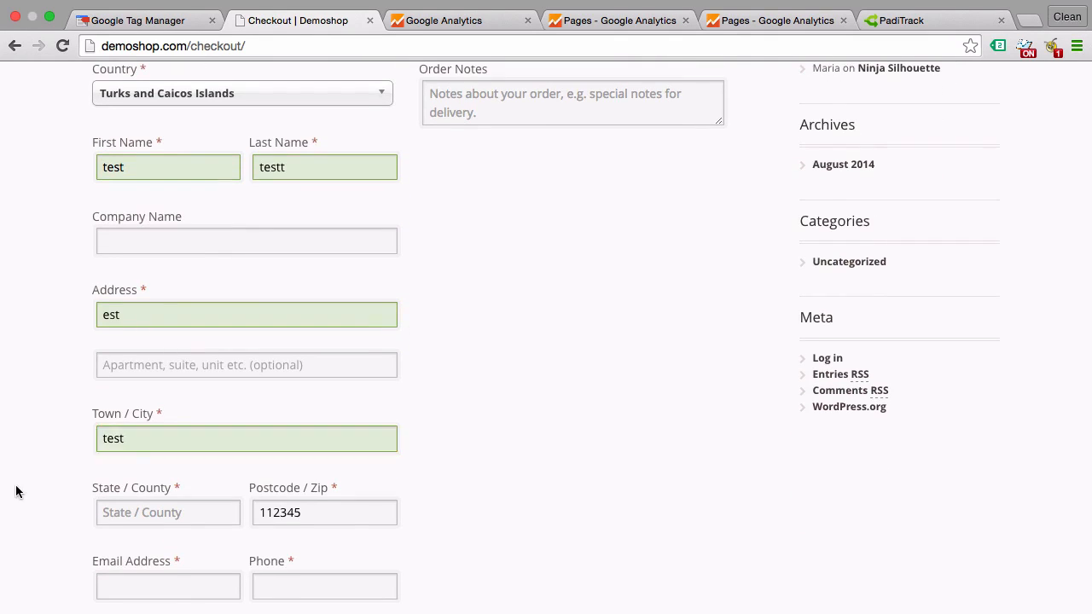
pyautogui.scroll(-2, 72, 467)
pyautogui.click(138, 421)
pyautogui.write('test')
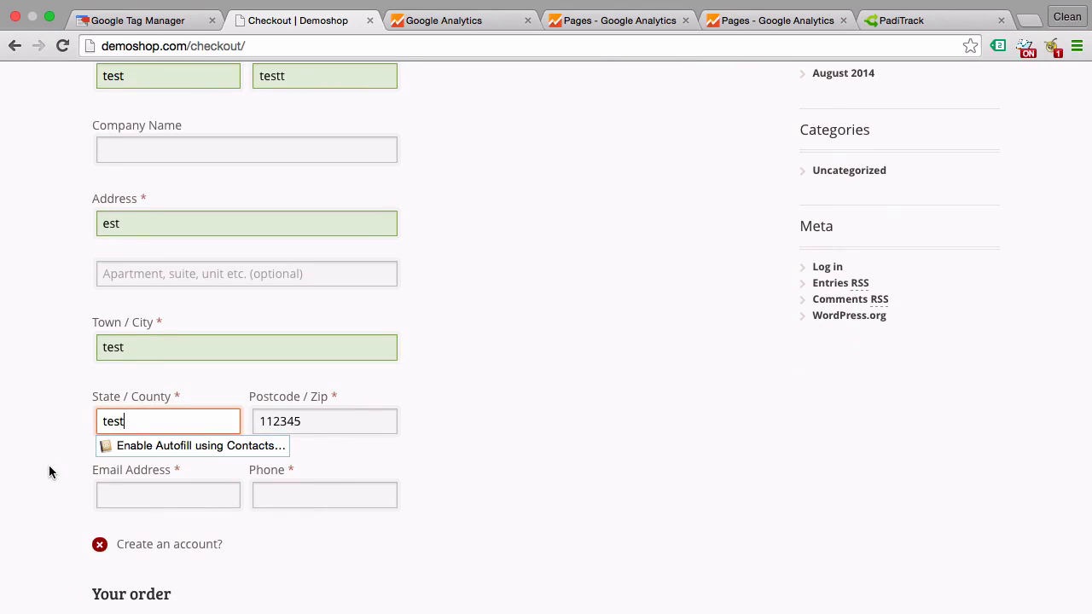
pyautogui.click(49, 465)
# Fill in the billing e-mail address and phone number with test contact data.
pyautogui.click(107, 492)
pyautogui.write('test@')
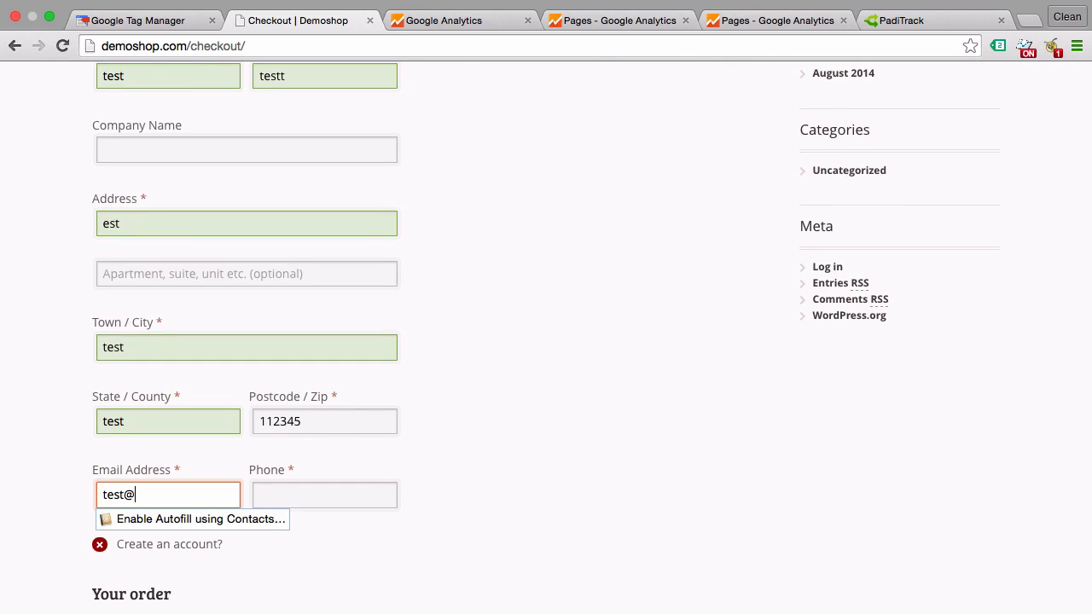
pyautogui.write('test.com')
pyautogui.click(327, 498)
pyautogui.write('123123')
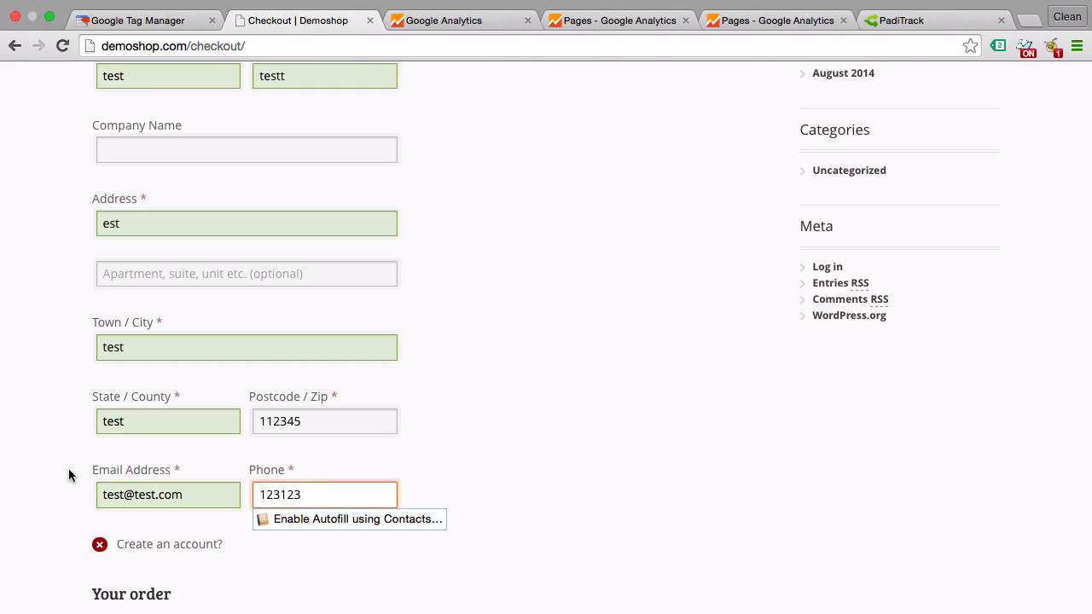
pyautogui.click(71, 476)
# Place the Happy Ninja order with Direct Bank Transfer as the payment method.
pyautogui.scroll(-3, 71, 476)
pyautogui.scroll(-4, 212, 455)
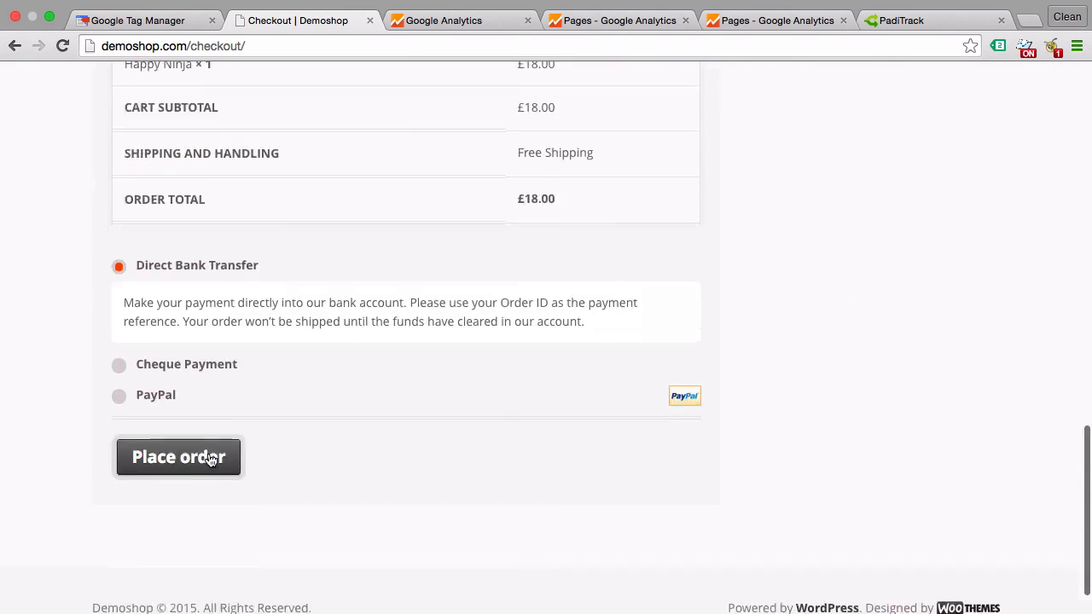
pyautogui.click(221, 468)
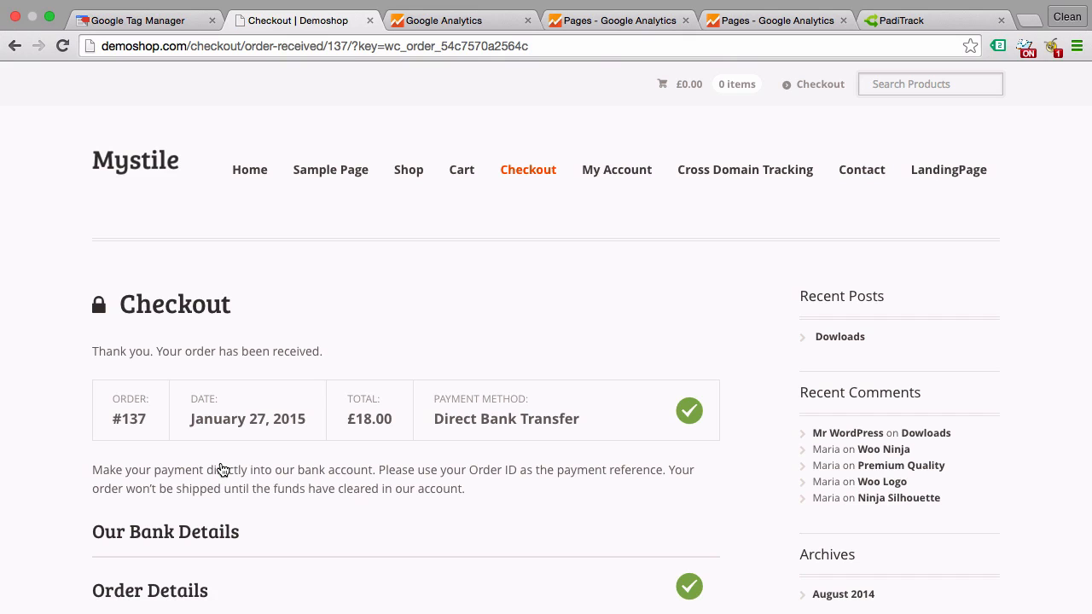
# Return to Google Analytics, check the Real-Time Overview report for the Master view and open the Real-Time Conversions report.
pyautogui.click(500, 26)
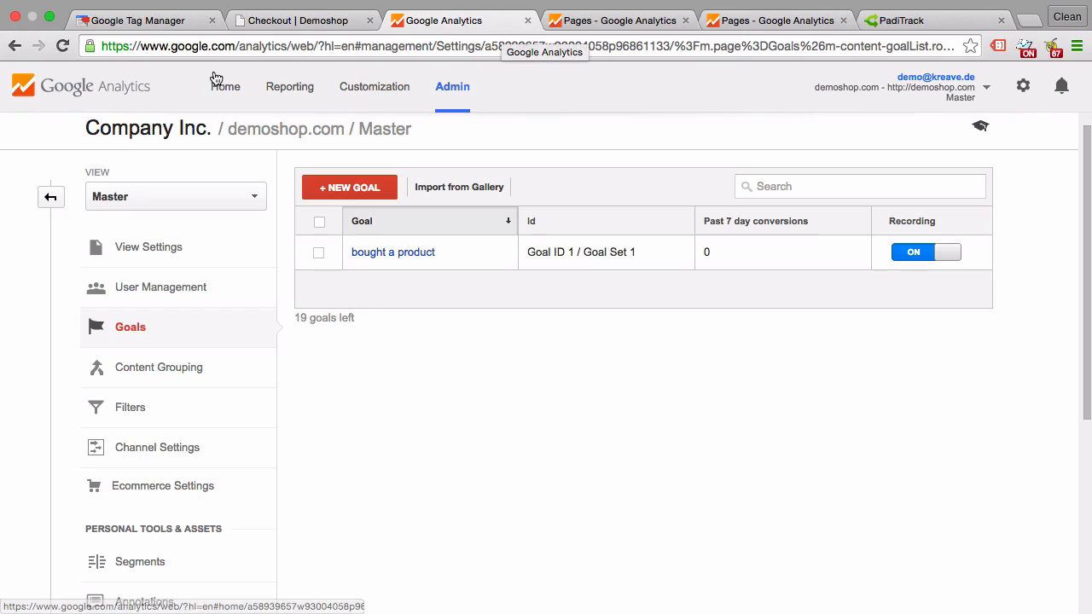
pyautogui.click(303, 92)
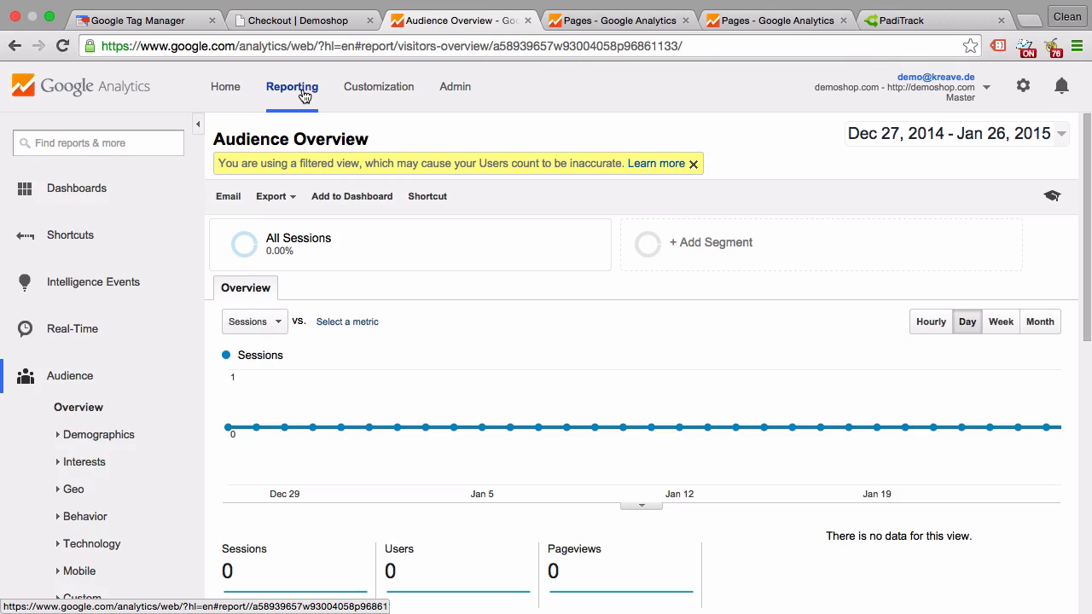
pyautogui.click(54, 335)
pyautogui.click(66, 368)
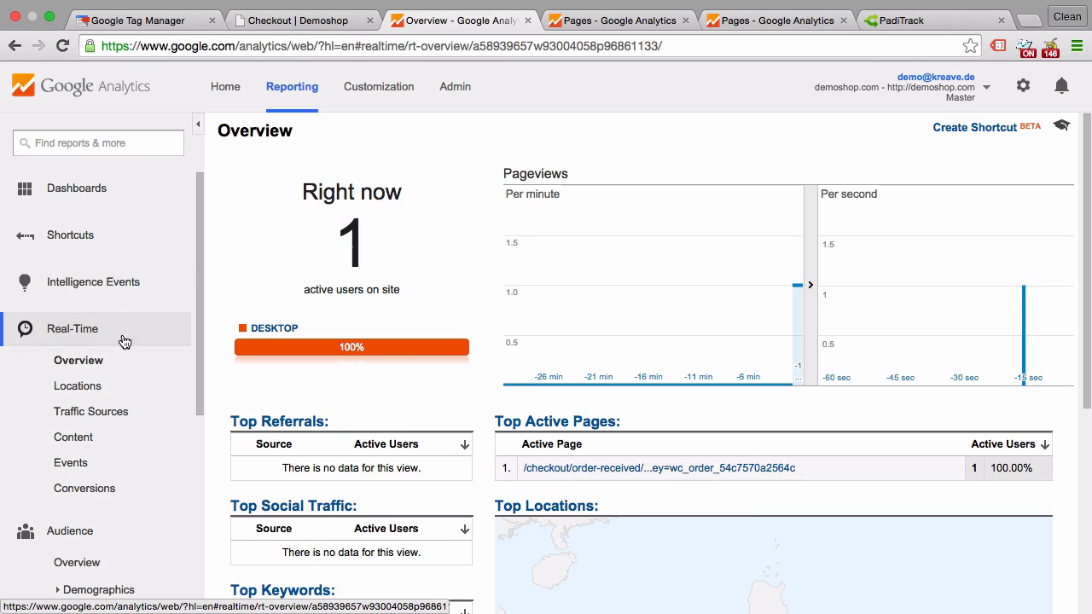
pyautogui.click(86, 492)
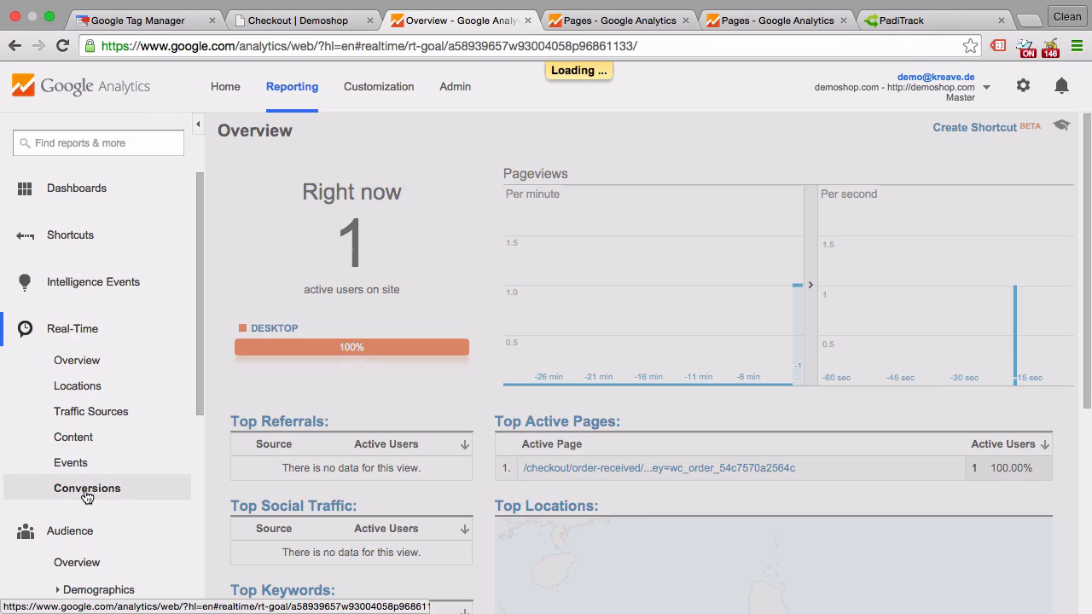